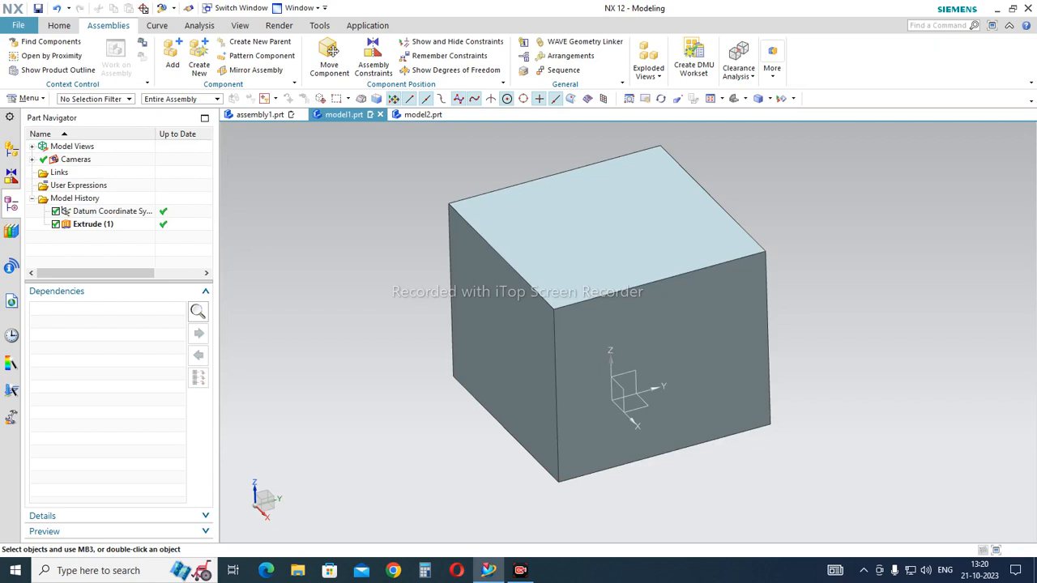
Step: Inspect the block in model1.prt and the stepped part in model2.prt from several angles
mouse_move(519, 324)
middle_mouse_down()
mouse_move(529, 244)
mouse_move(529, 322)
middle_mouse_up()
middle_click_drag(465, 431, 463, 423)
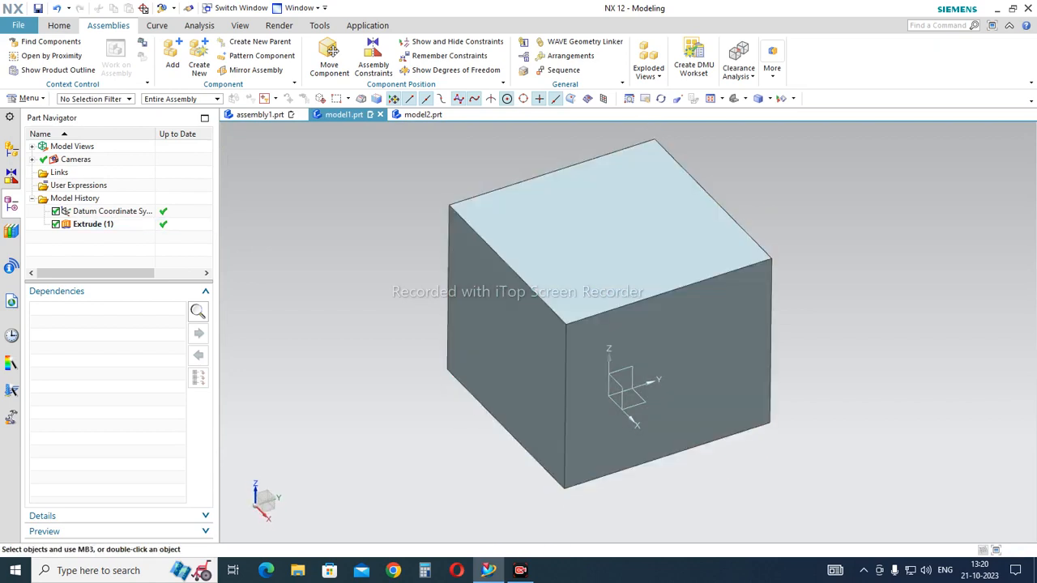
scroll(463, 421, "up", 2)
scroll(438, 336, "down", 3)
left_click(420, 115)
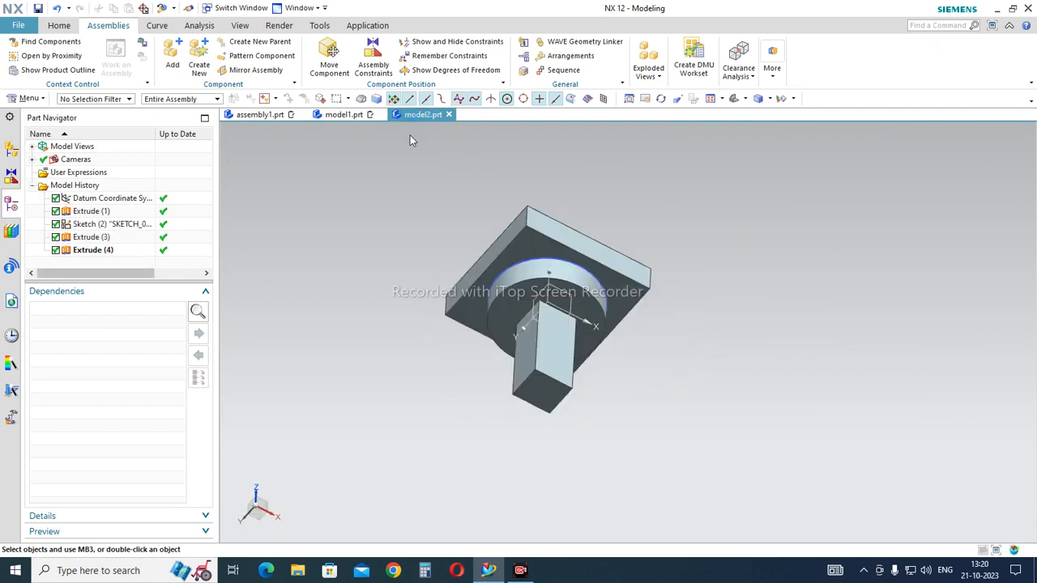
mouse_move(535, 324)
middle_mouse_down()
mouse_move(527, 356)
mouse_move(540, 428)
mouse_move(547, 310)
middle_mouse_up()
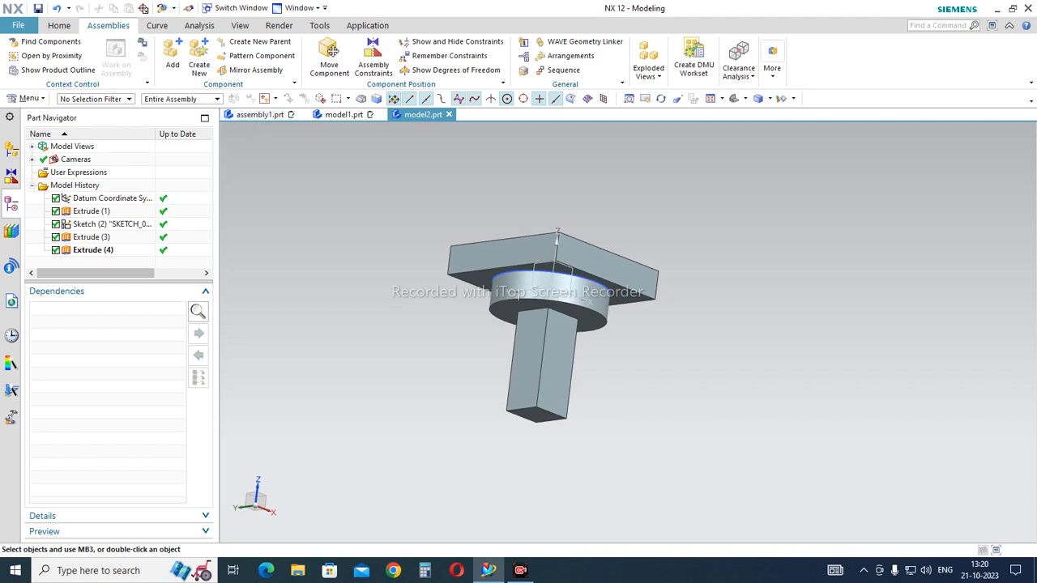
Step: Return to assembly1.prt and examine how the stepped part is positioned relative to the block
left_click(259, 114)
middle_click_drag(560, 365, 543, 271)
scroll(527, 232, "down", 3)
scroll(535, 243, "up", 3)
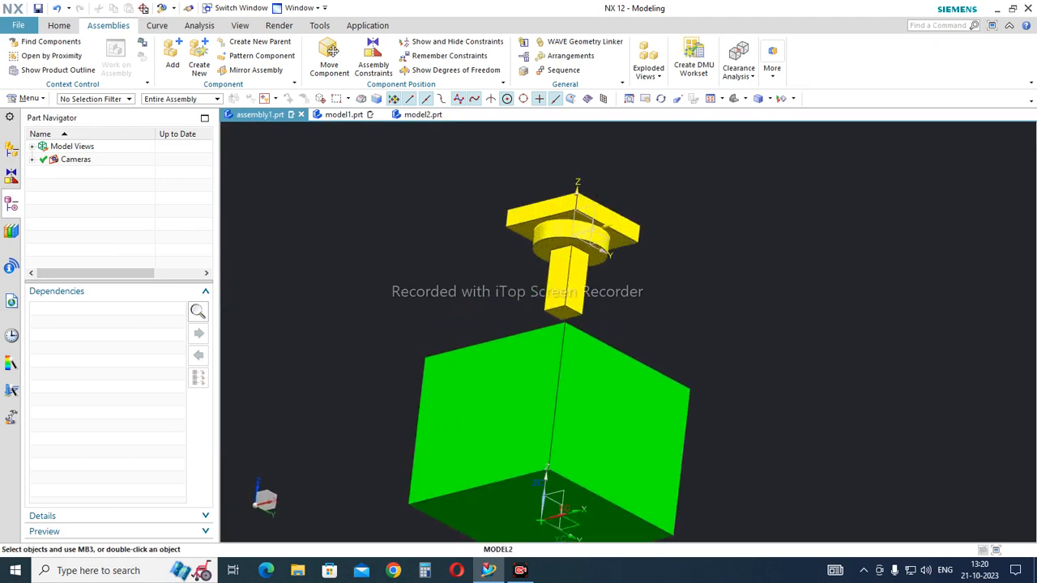
middle_click_drag(567, 219, 600, 233)
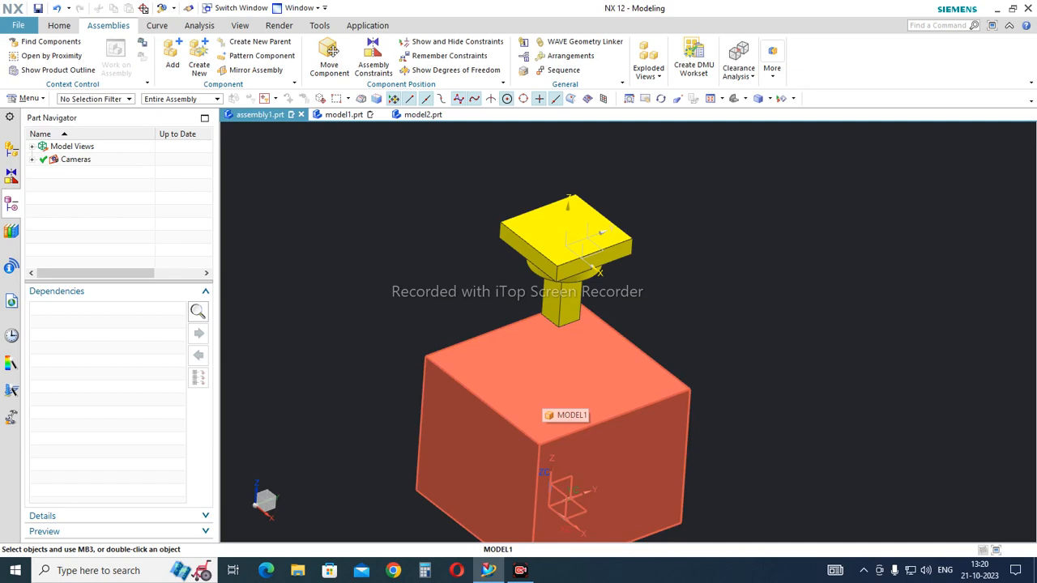
middle_click_drag(603, 312, 591, 287)
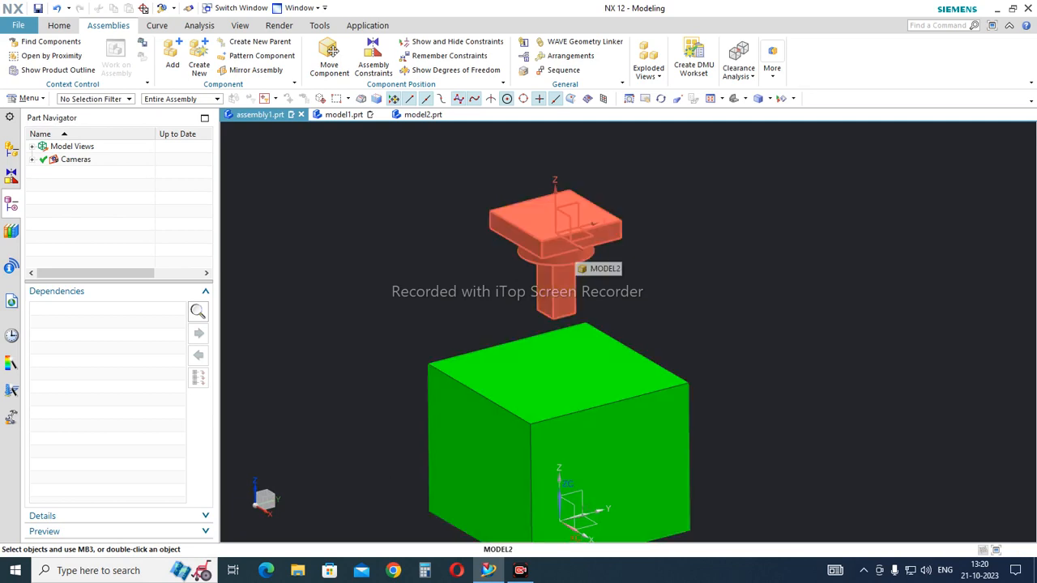
scroll(614, 219, "down", 1)
scroll(572, 382, "up", 1)
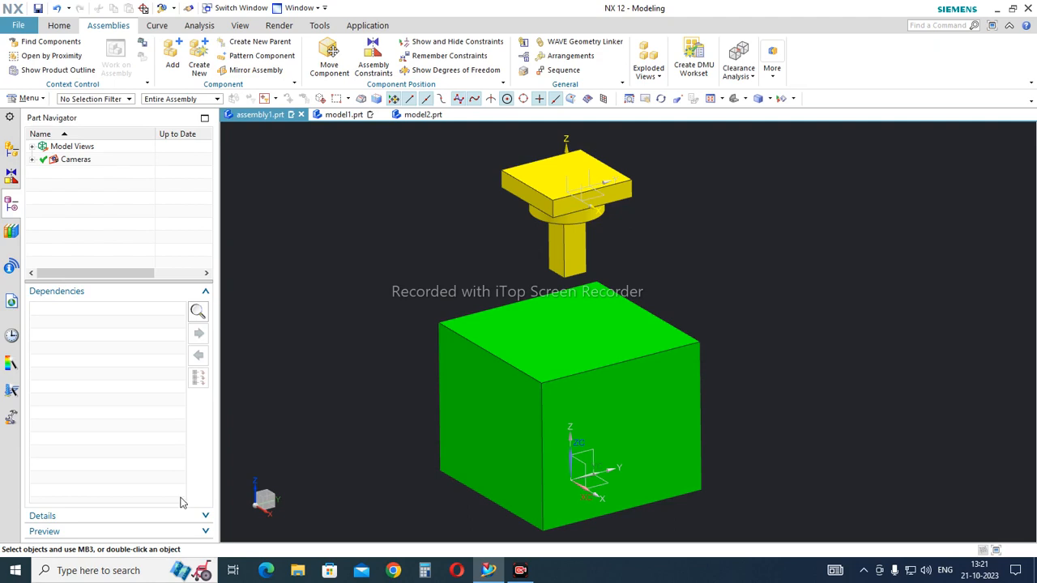
Step: Make the model1 component the work part within assembly1
left_click(12, 150)
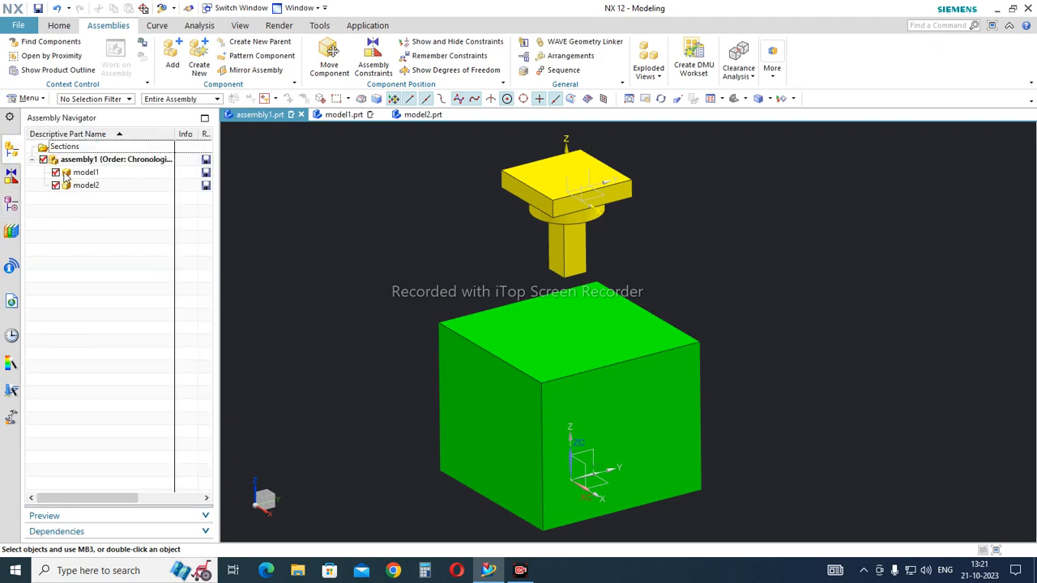
left_click(89, 174)
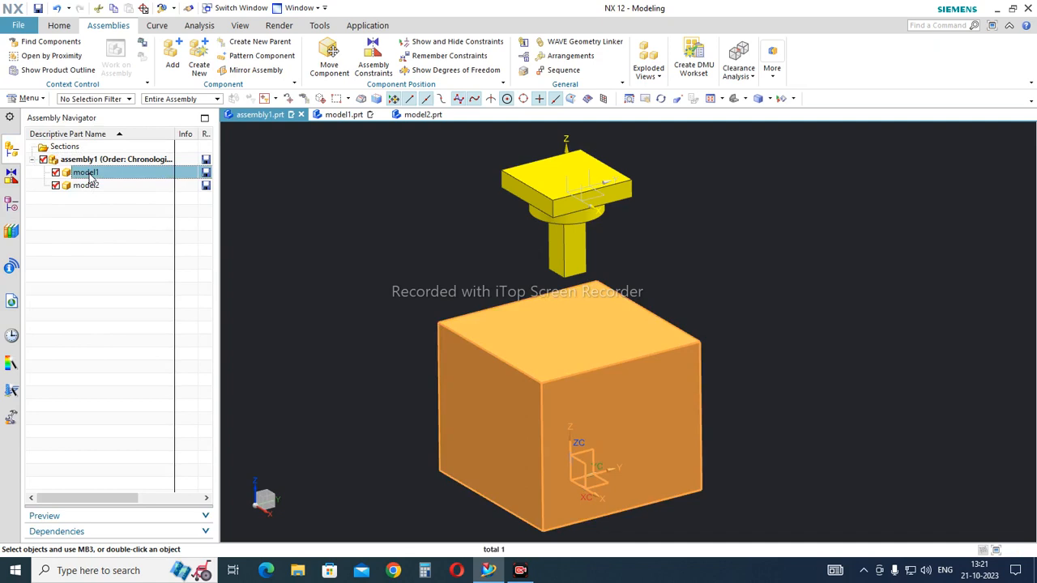
double_click(89, 174)
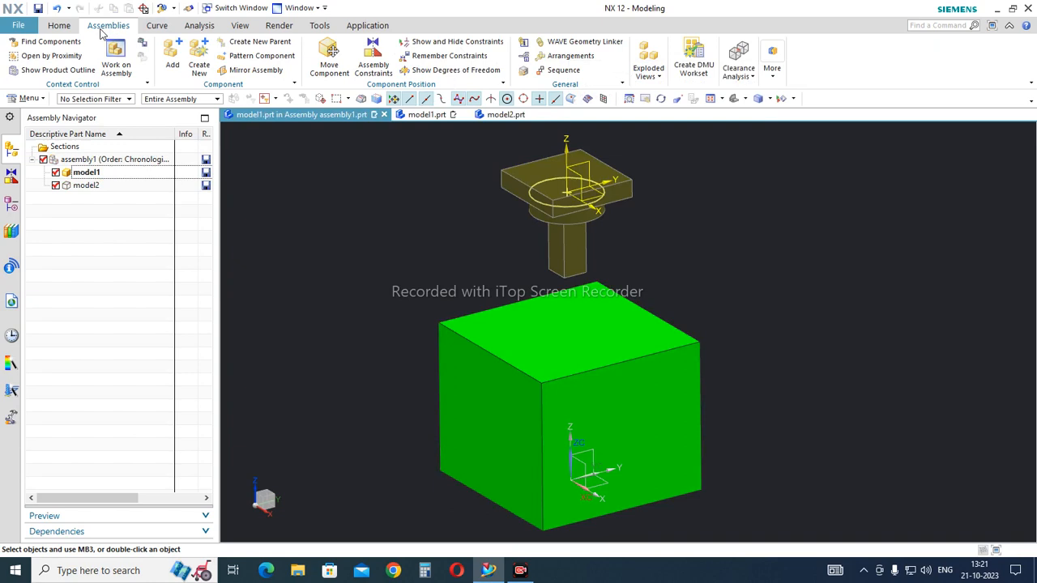
Step: Find the WAVE Geometry Linker by searching commands for "wave geometry", start it, and dismiss the search results
left_click(932, 25)
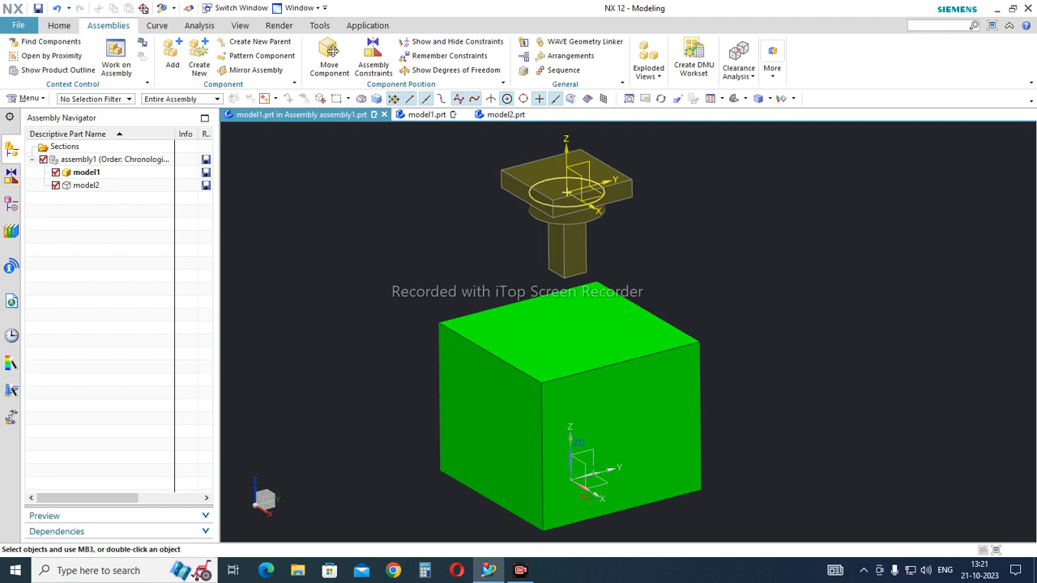
type("wave geometry")
key("Return")
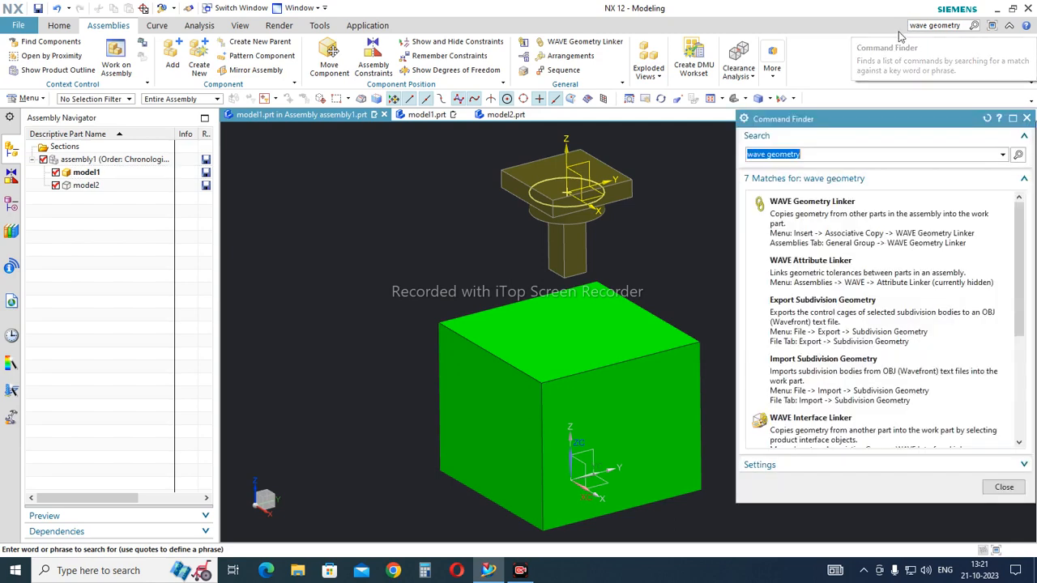
mouse_move(879, 219)
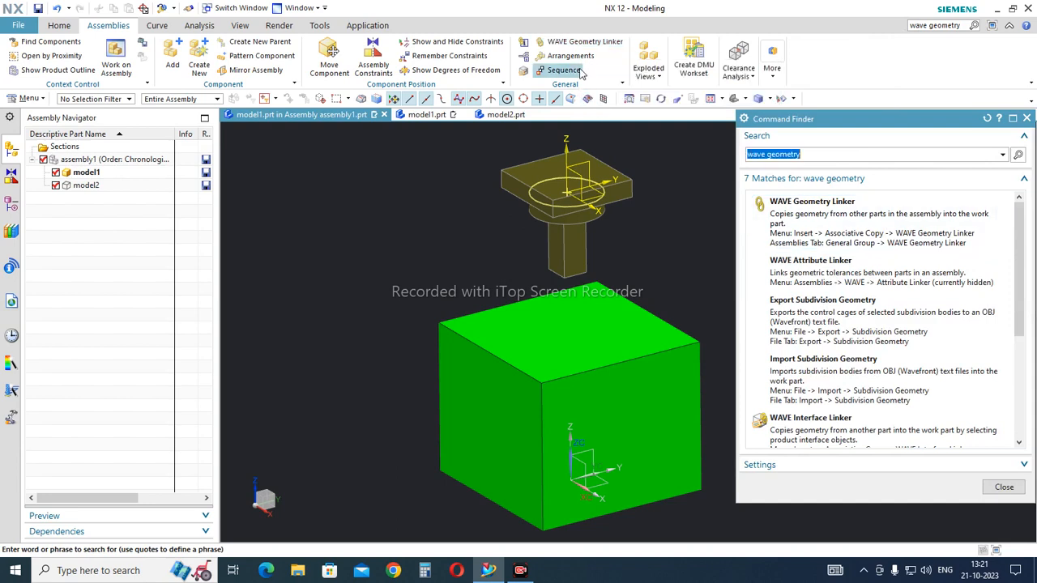
left_click(821, 220)
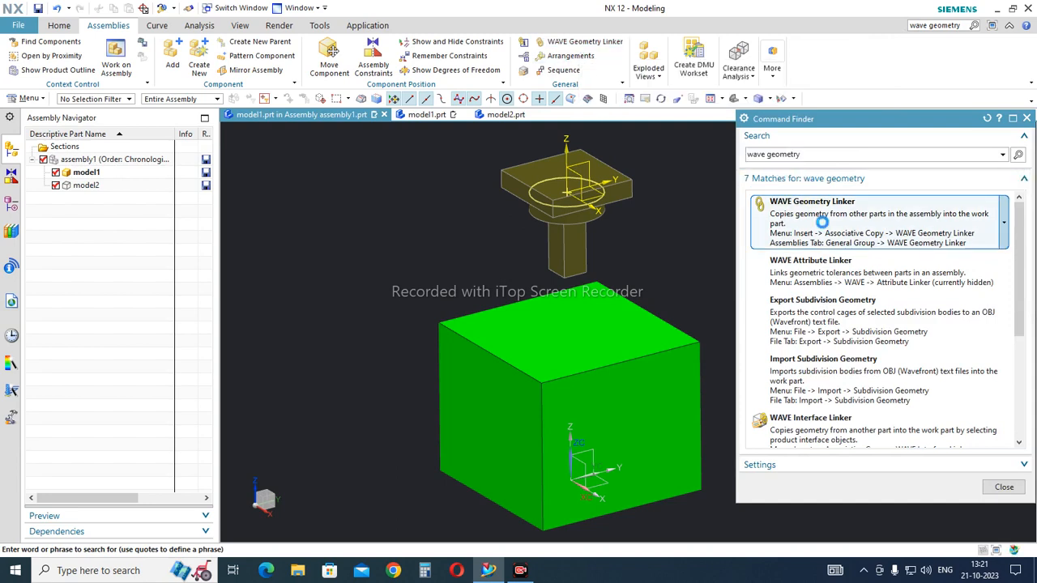
left_click(1004, 487)
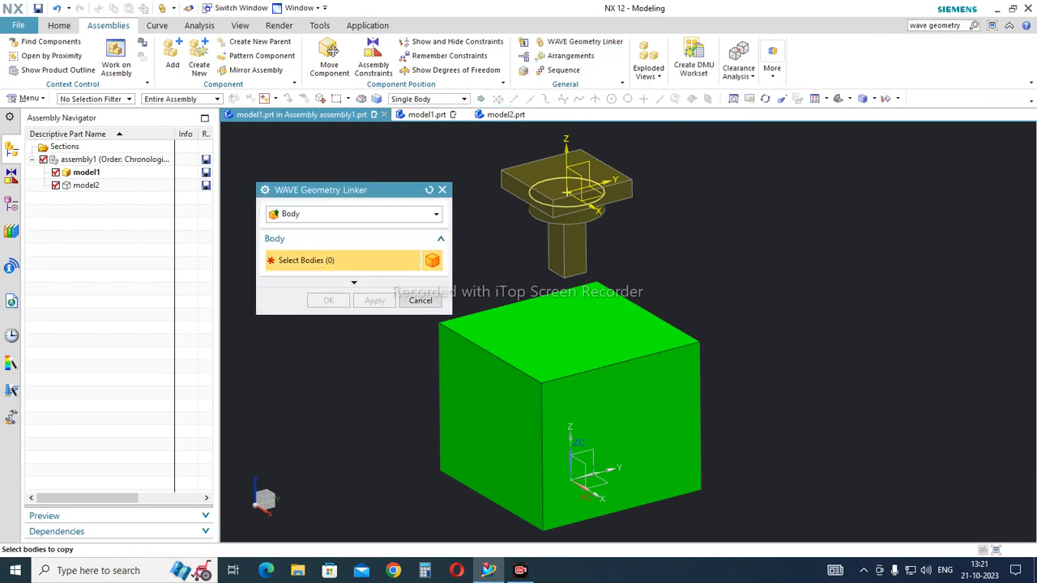
Step: Link the three solid bodies of model2 (plate, disc and square shank) into model1 using the Body type
left_click(328, 215)
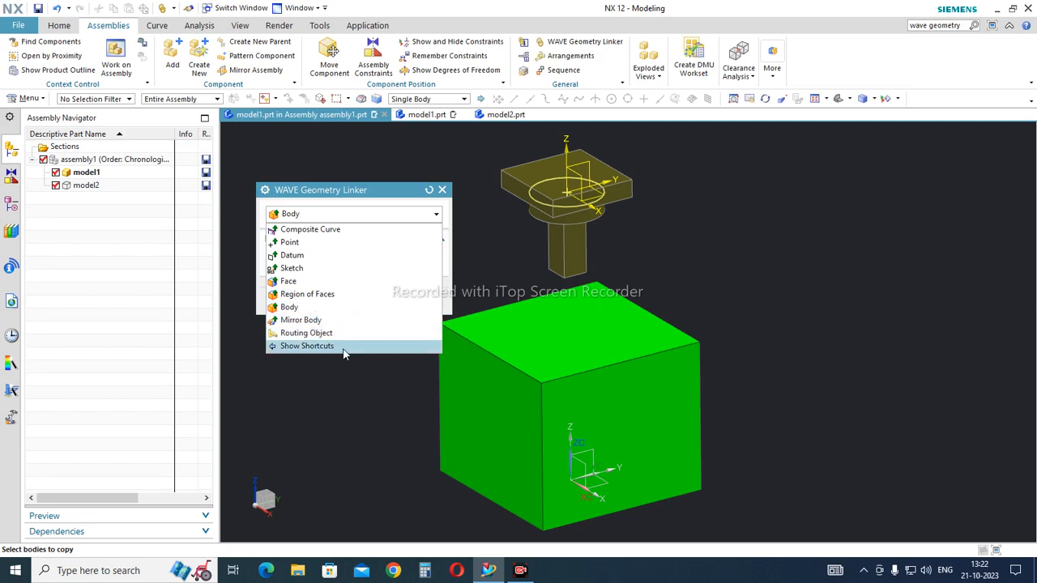
left_click(307, 308)
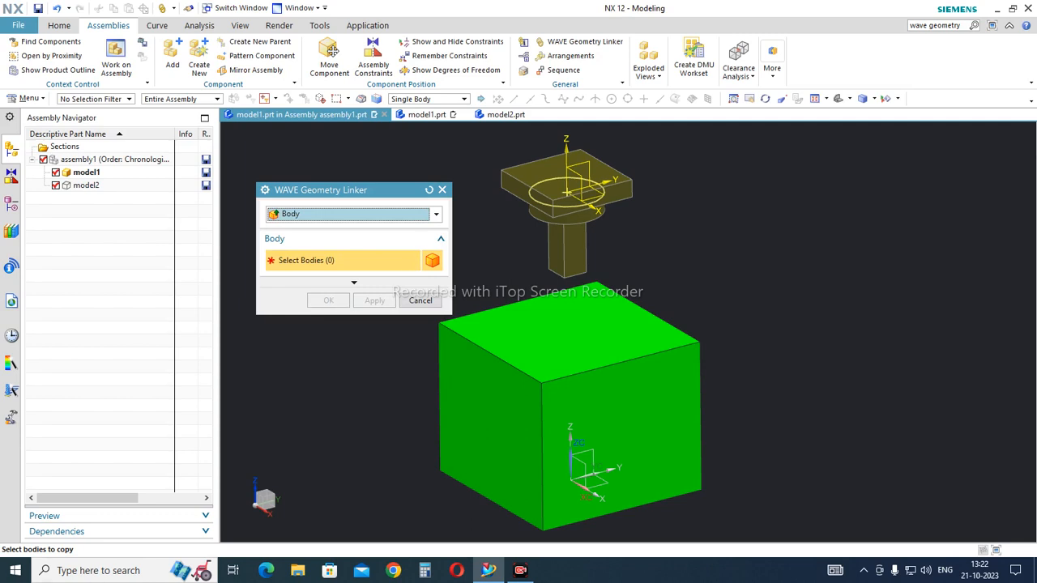
scroll(788, 291, "down", 2)
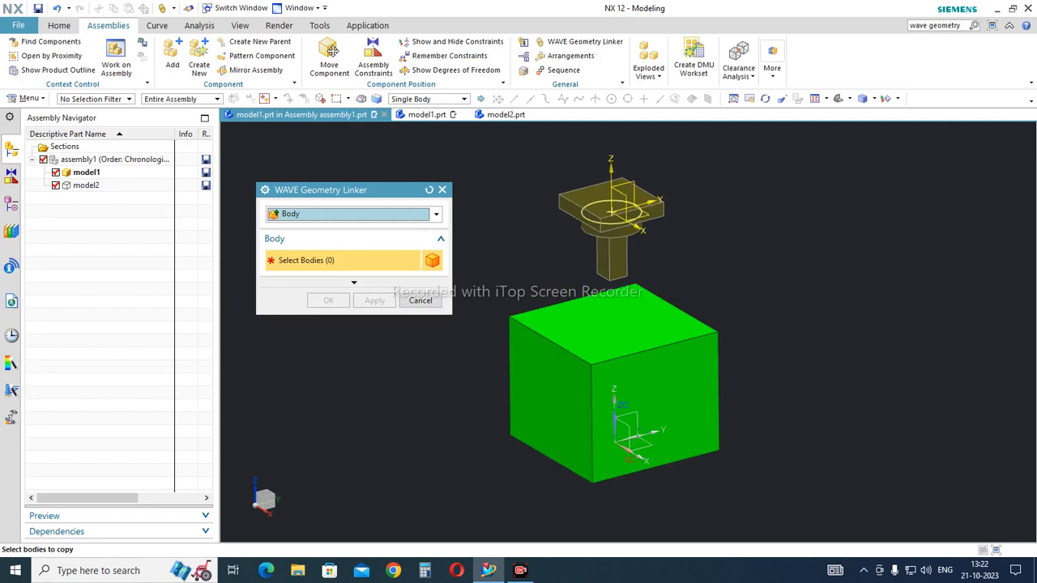
scroll(632, 243, "up", 1)
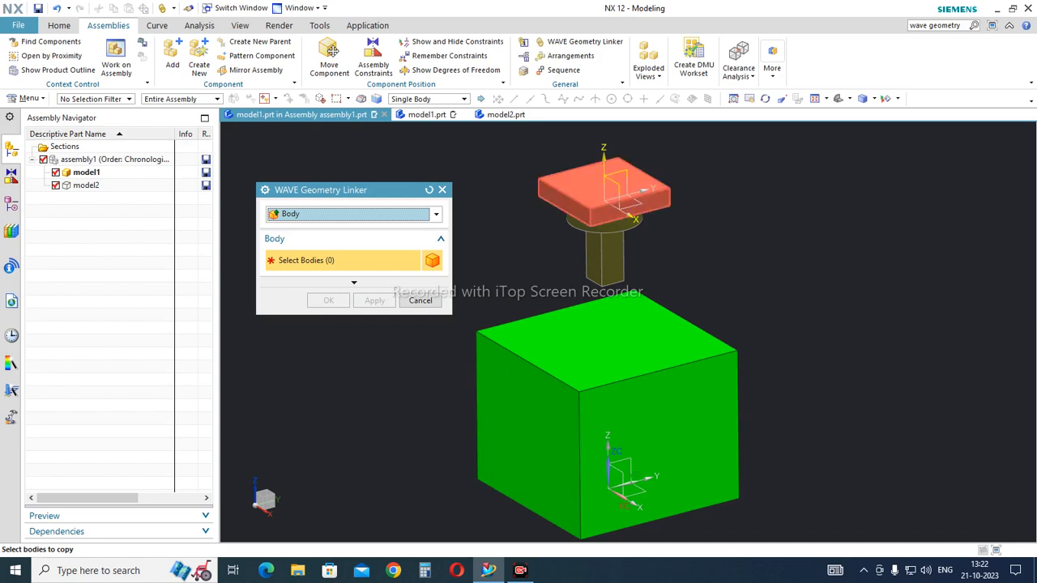
middle_click_drag(662, 227, 667, 160)
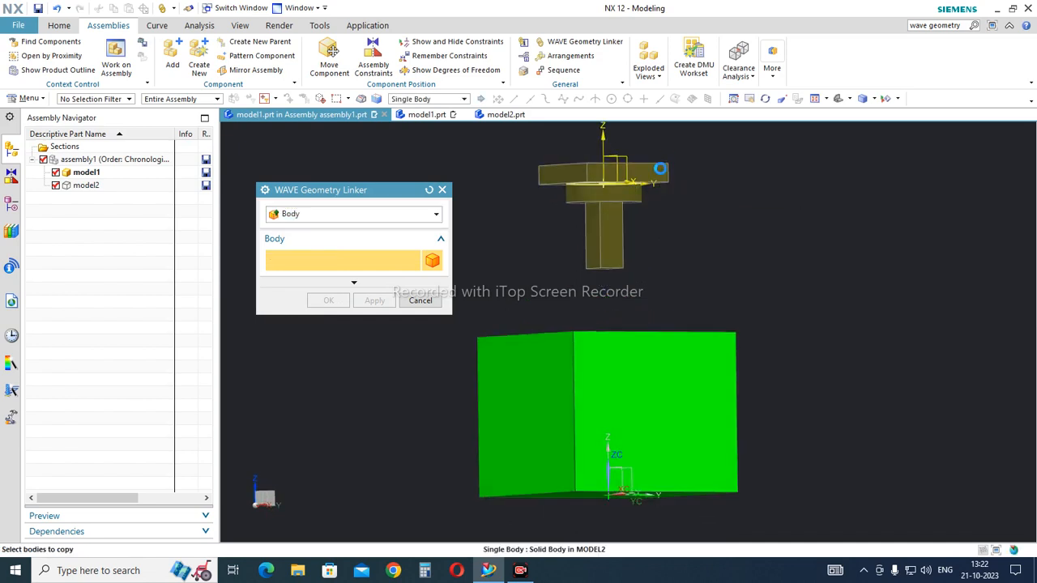
left_click(632, 178)
left_click(639, 175)
left_click(630, 206)
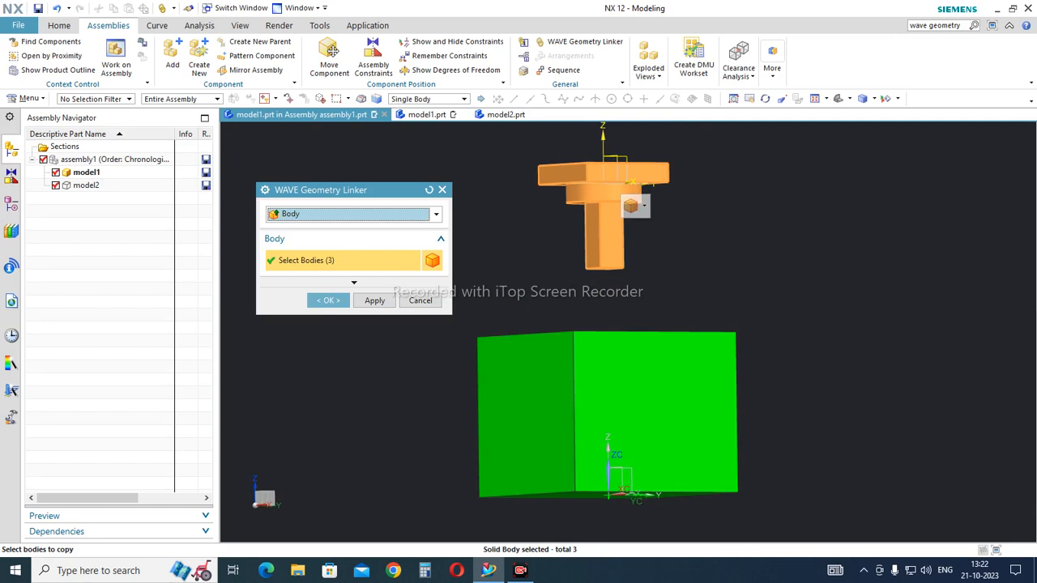
middle_click_drag(637, 209, 641, 195)
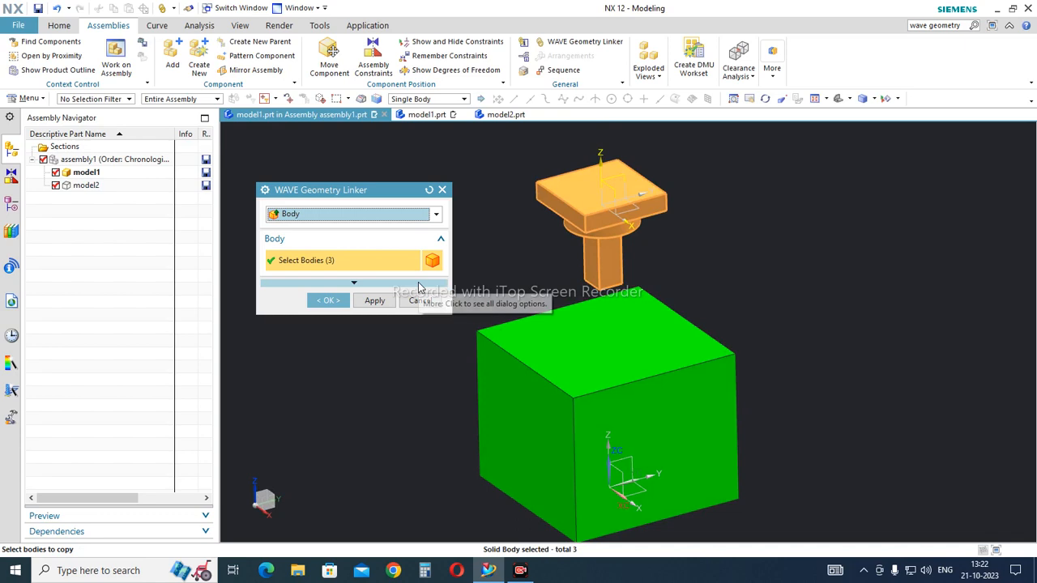
left_click(334, 300)
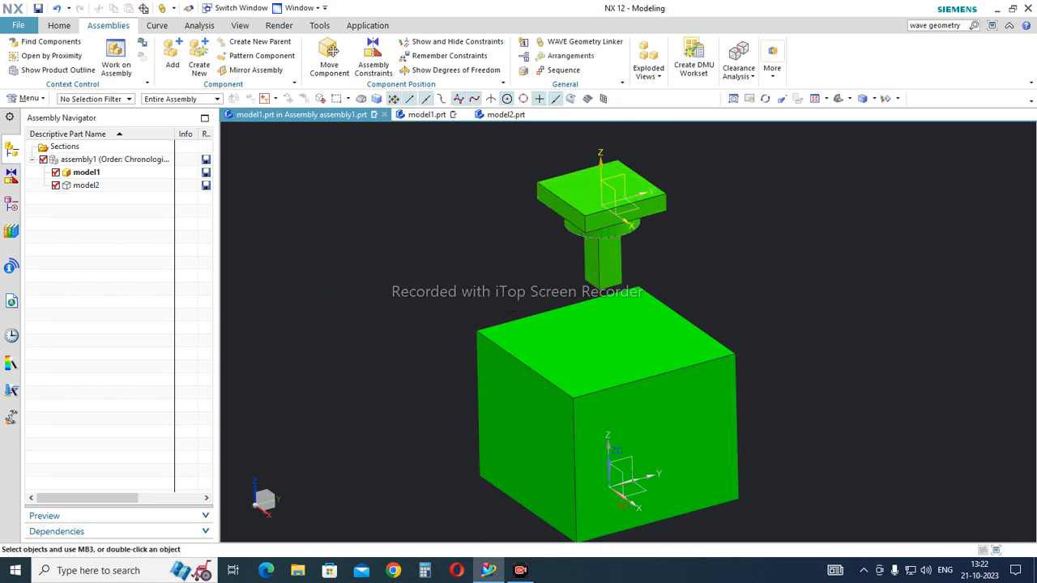
Step: Make assembly1 the work part again
double_click(89, 161)
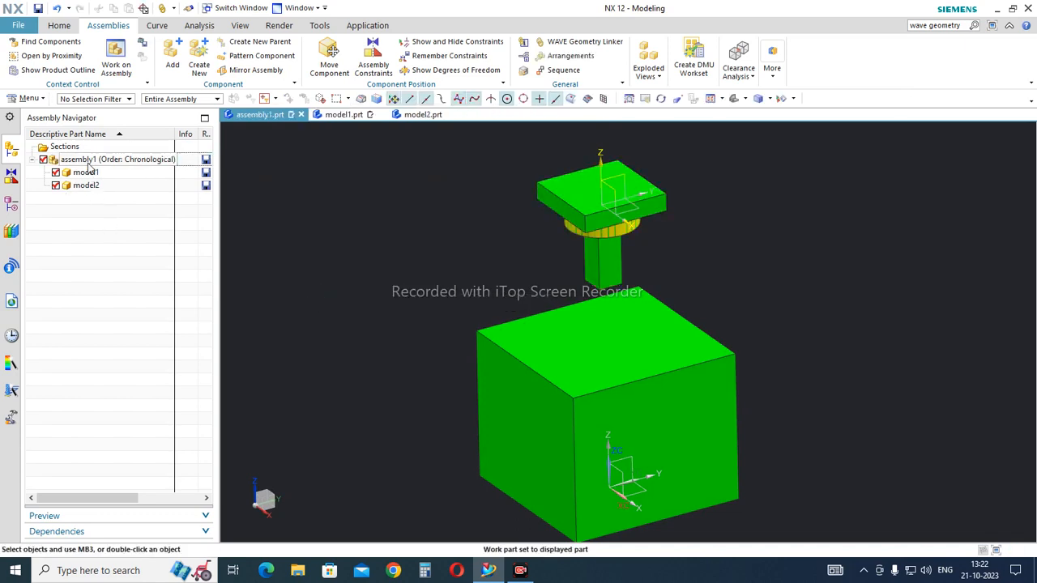
mouse_move(609, 324)
middle_mouse_down()
mouse_move(609, 337)
mouse_move(609, 322)
middle_mouse_up()
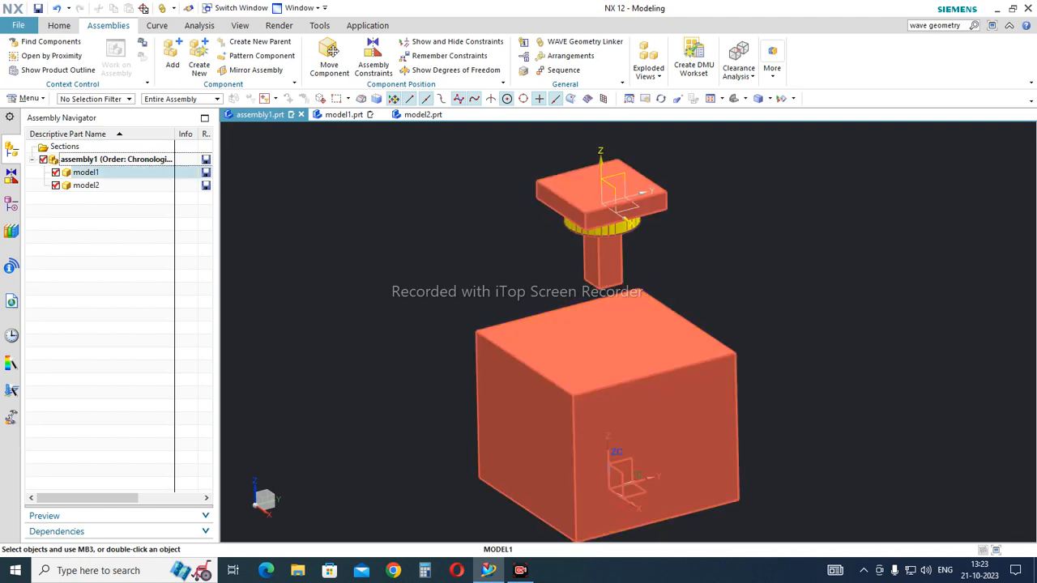
double_click(642, 193)
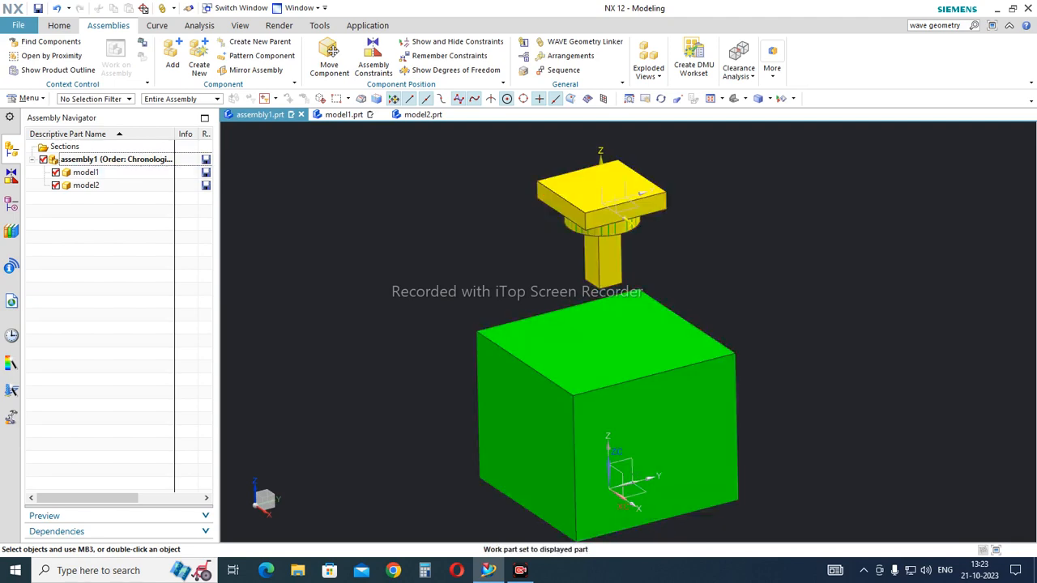
Step: Apply a Touch/Align constraint with Align orientation between the top face of model2's plate and the top face of the block
left_click(369, 72)
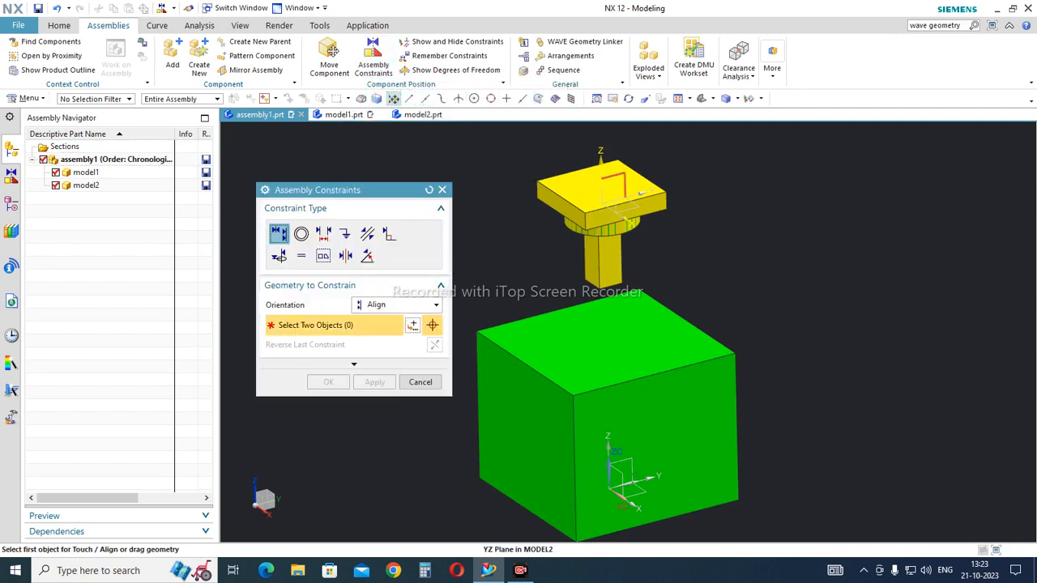
mouse_move(615, 185)
middle_mouse_down()
mouse_move(637, 126)
mouse_move(643, 171)
middle_mouse_up()
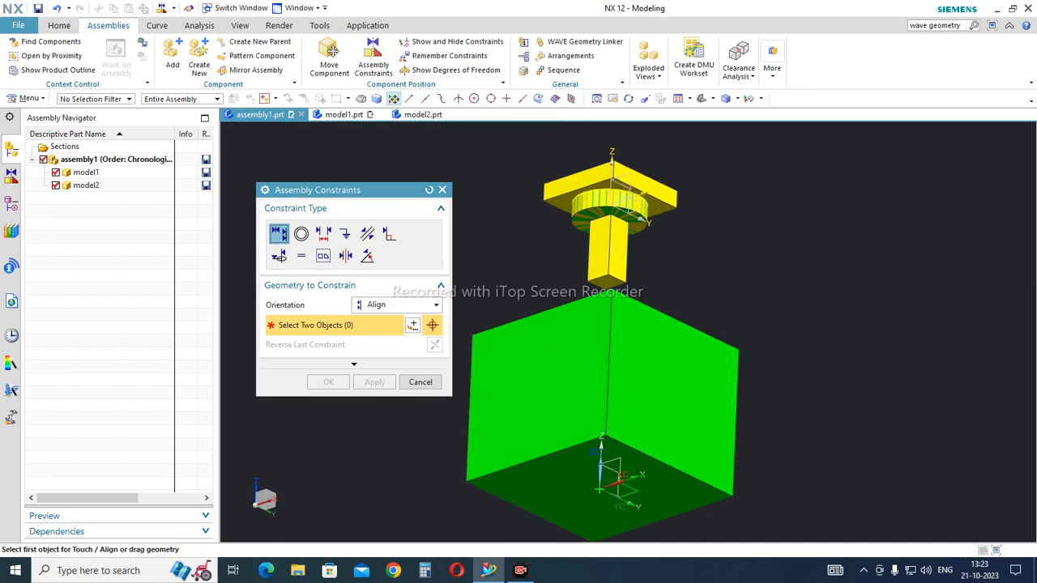
scroll(644, 174, "down", 2)
scroll(648, 201, "up", 7)
middle_click_drag(555, 191, 616, 186)
left_click(616, 186)
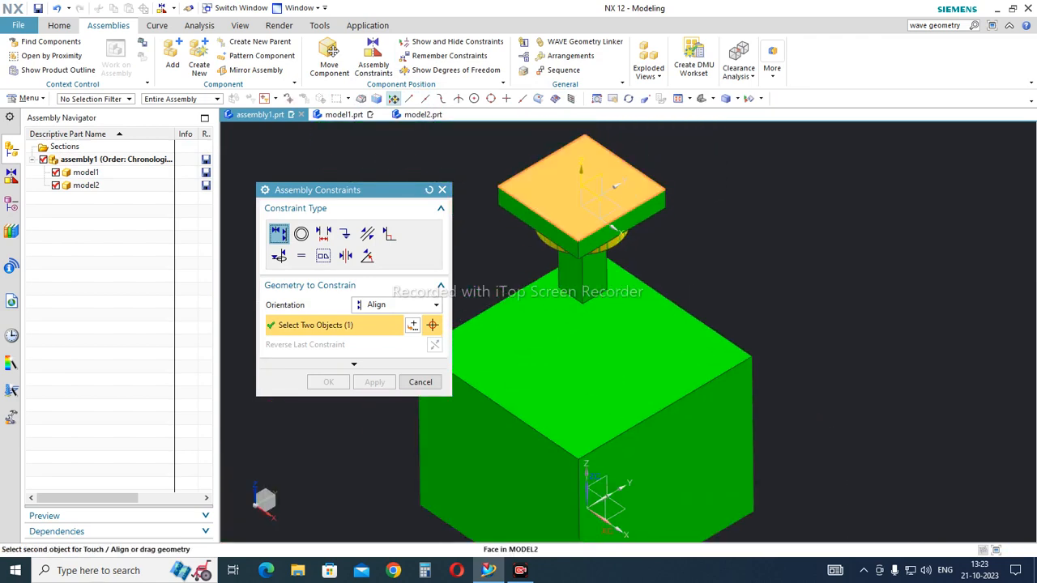
left_click(559, 340)
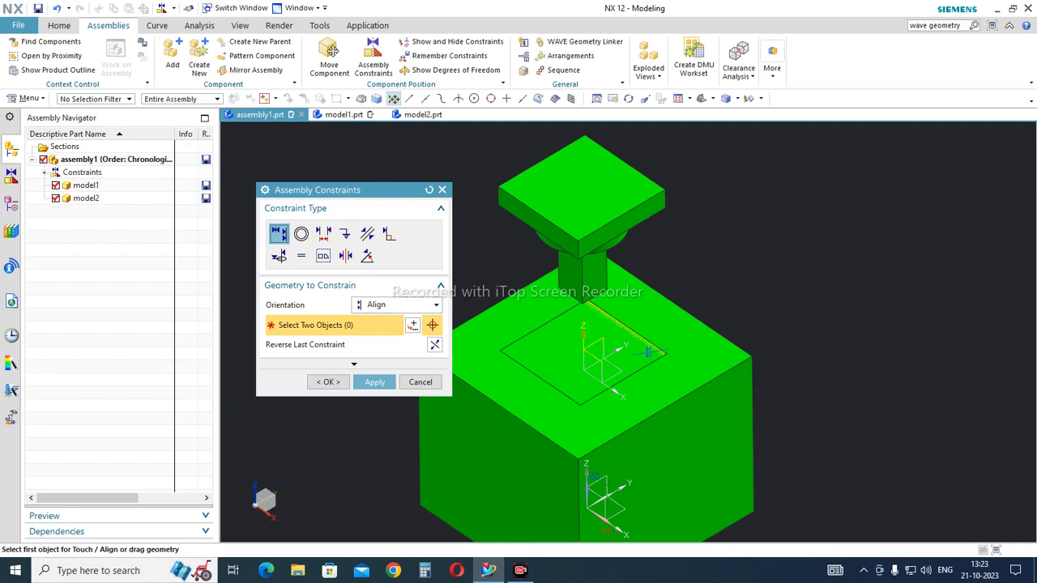
left_click(328, 383)
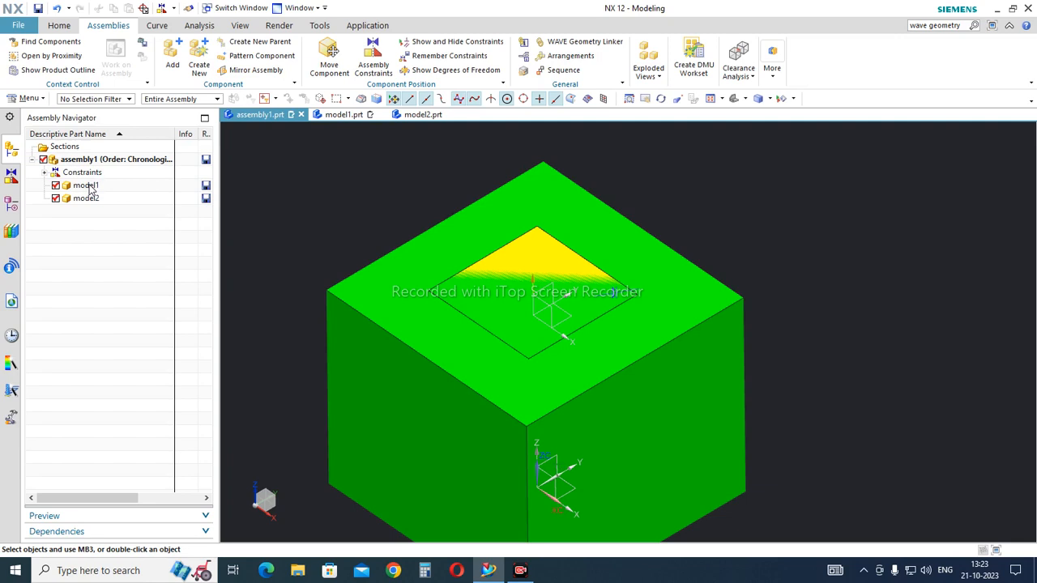
Step: Open the model1 component in its own window from the assembly
left_click(90, 185)
right_click(91, 188)
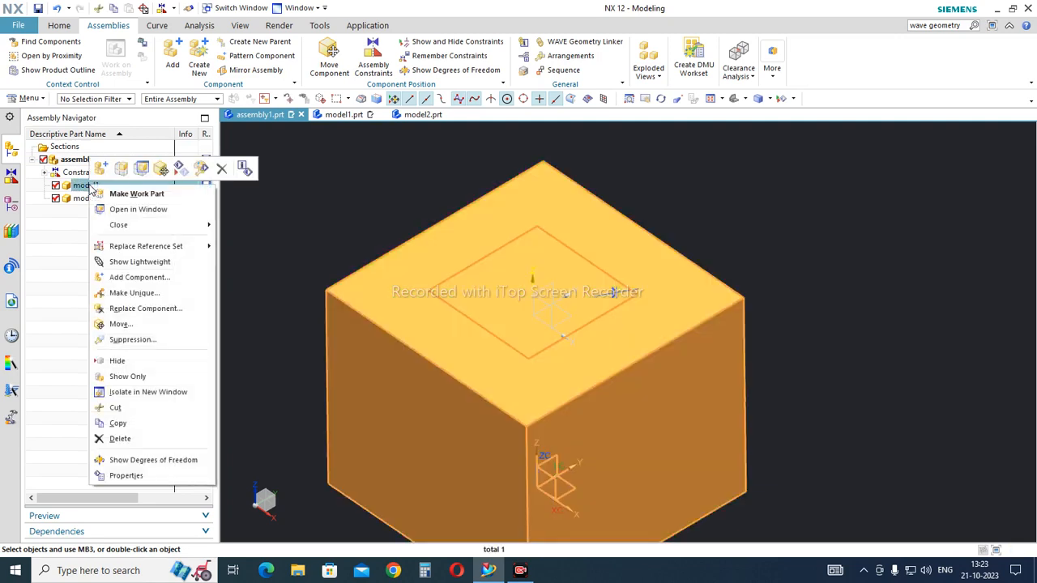
left_click(122, 210)
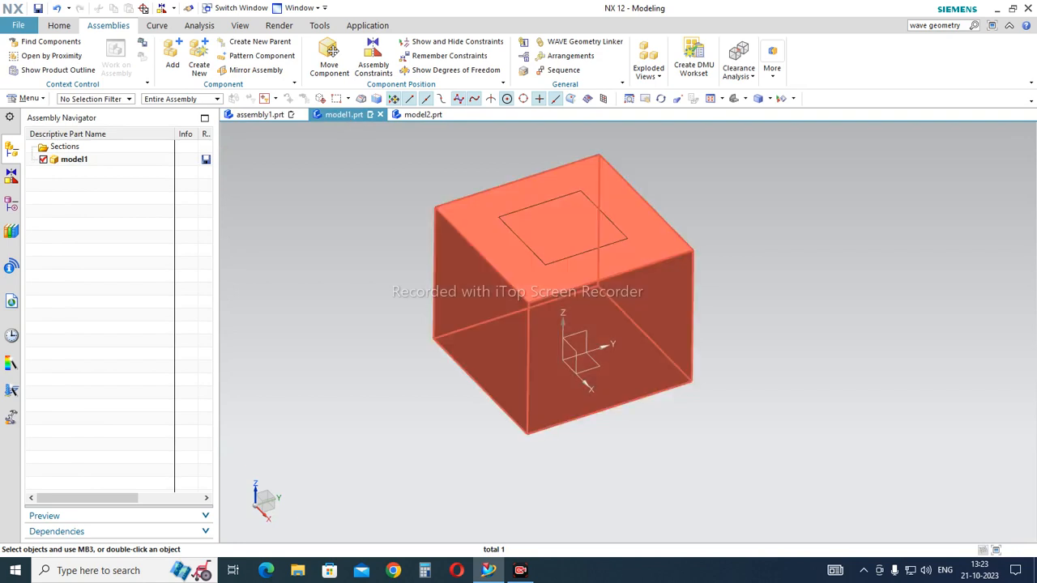
middle_click_drag(563, 328, 607, 329)
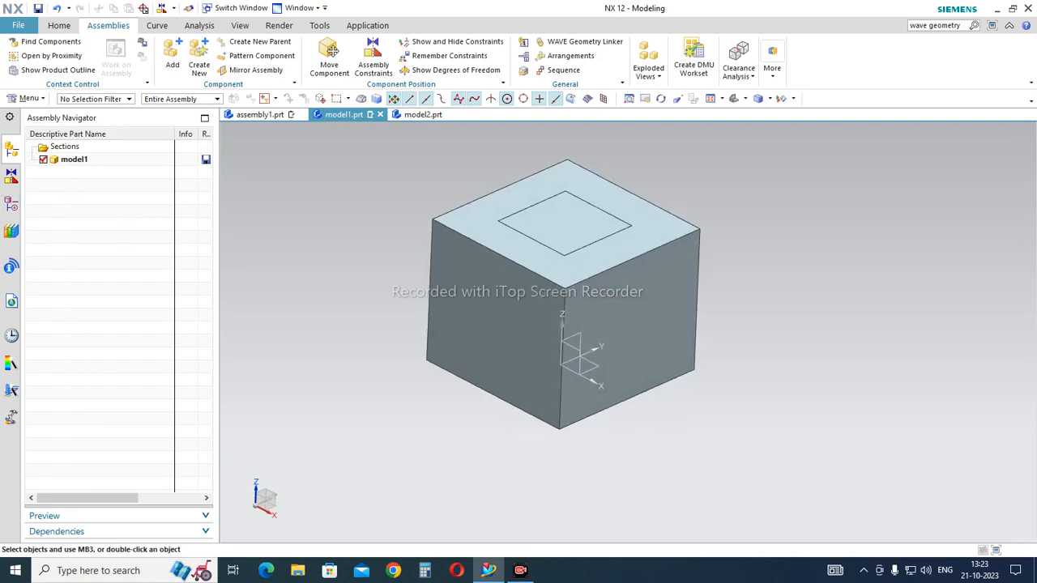
Step: Hide the block in model1 and examine the linked plate, disc and shank inside it, locating their feature in the model history
left_click(519, 301)
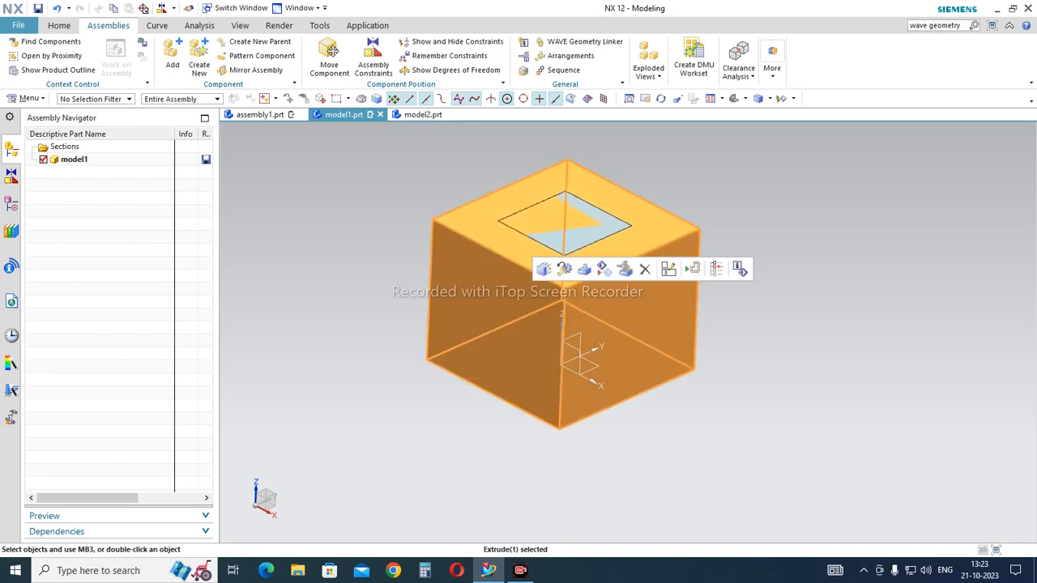
left_click(606, 271)
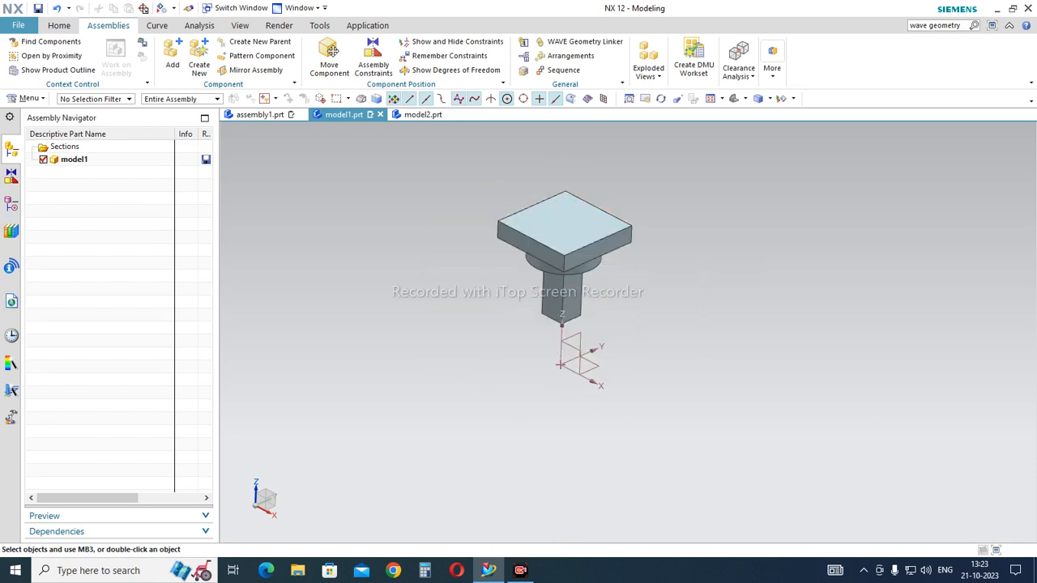
middle_click_drag(606, 269, 609, 214)
left_click(11, 204)
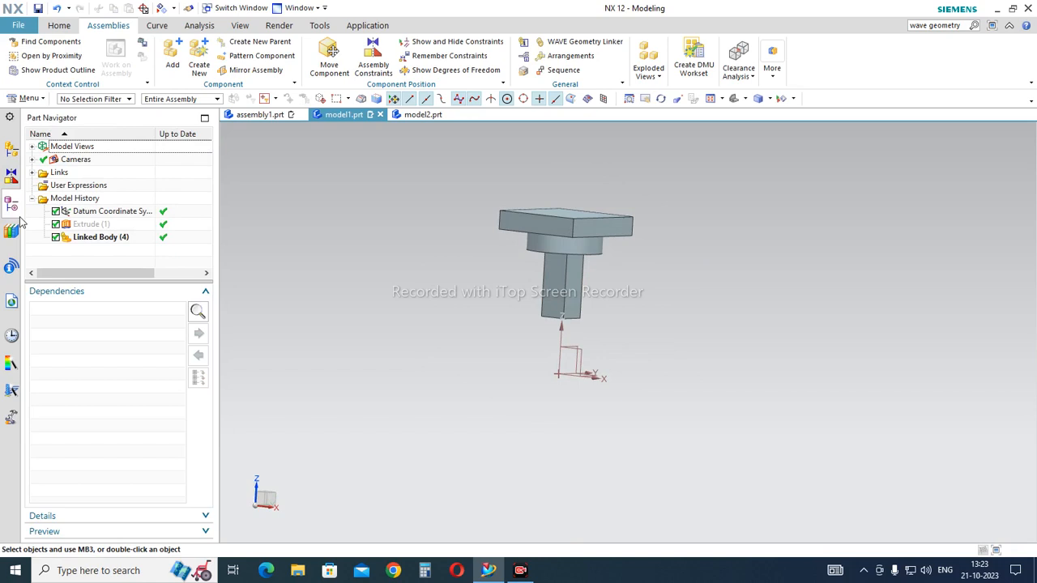
left_click(95, 238)
scroll(553, 240, "up", 3)
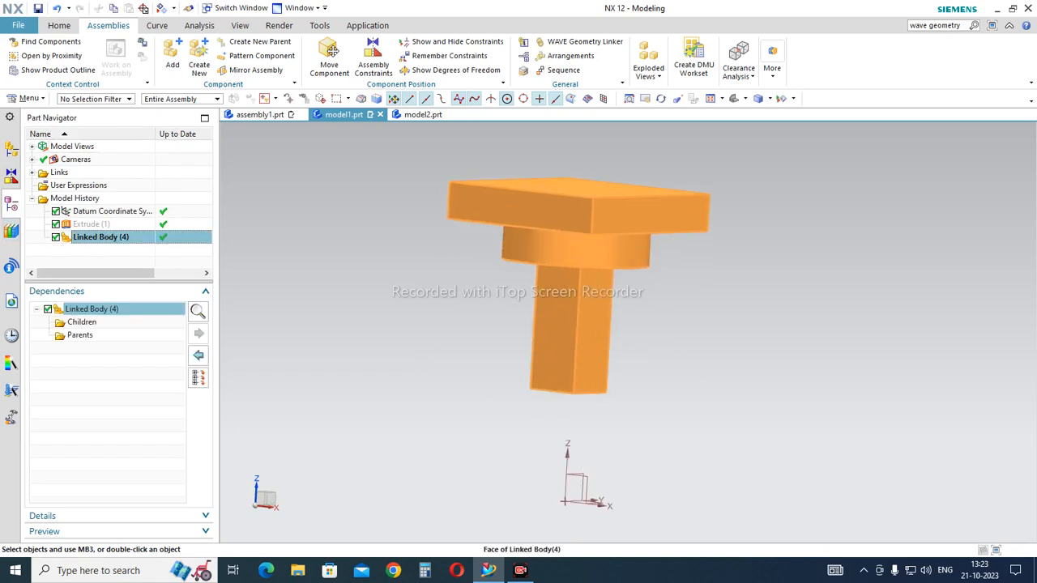
key("Escape")
middle_click_drag(585, 259, 547, 231)
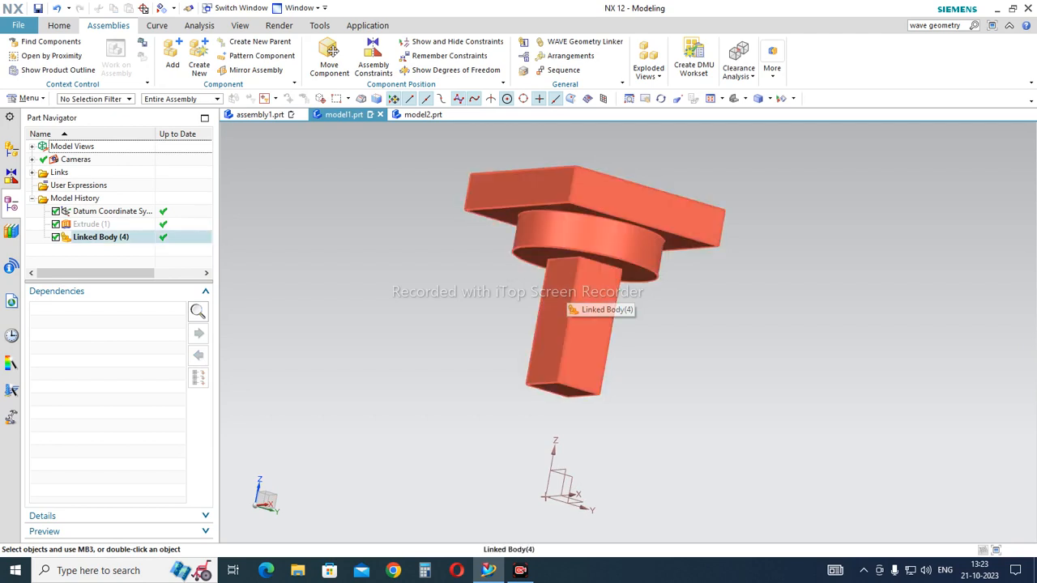
mouse_move(420, 120)
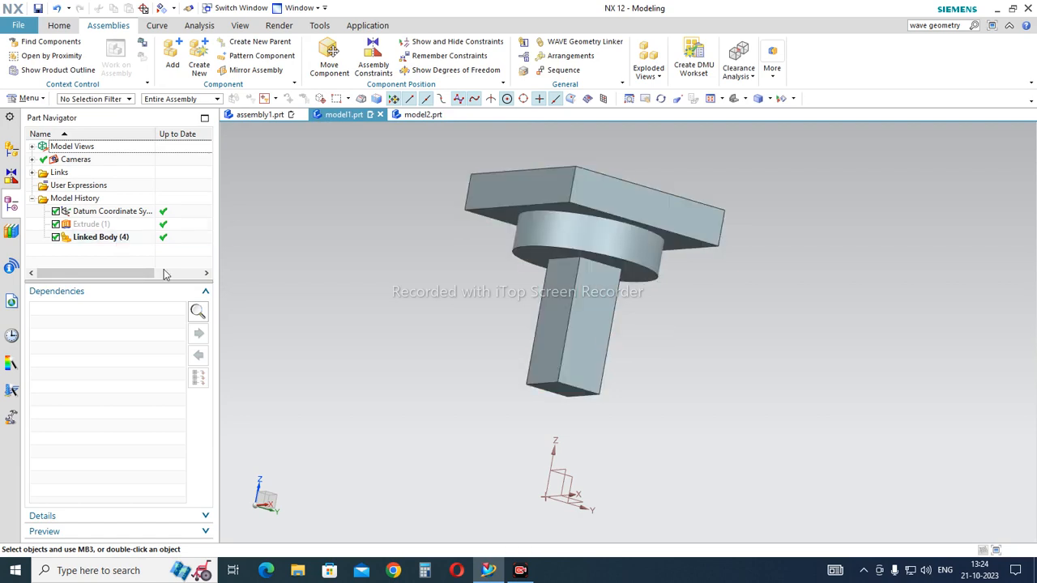
Step: Review the linked body's WAVE Geometry Linker settings, try turning off the Associative option, and cancel the edit
double_click(86, 235)
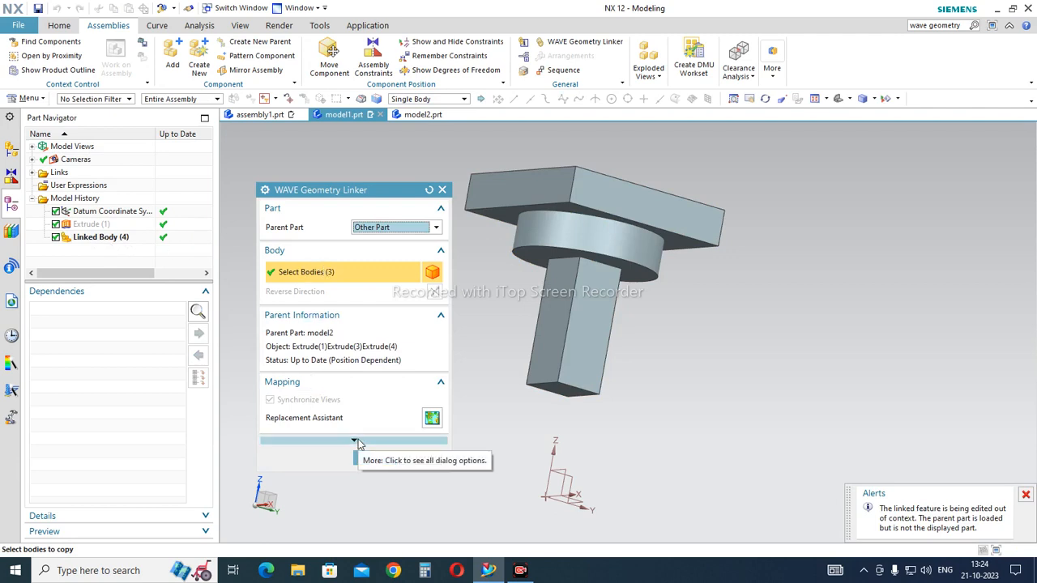
left_click(355, 442)
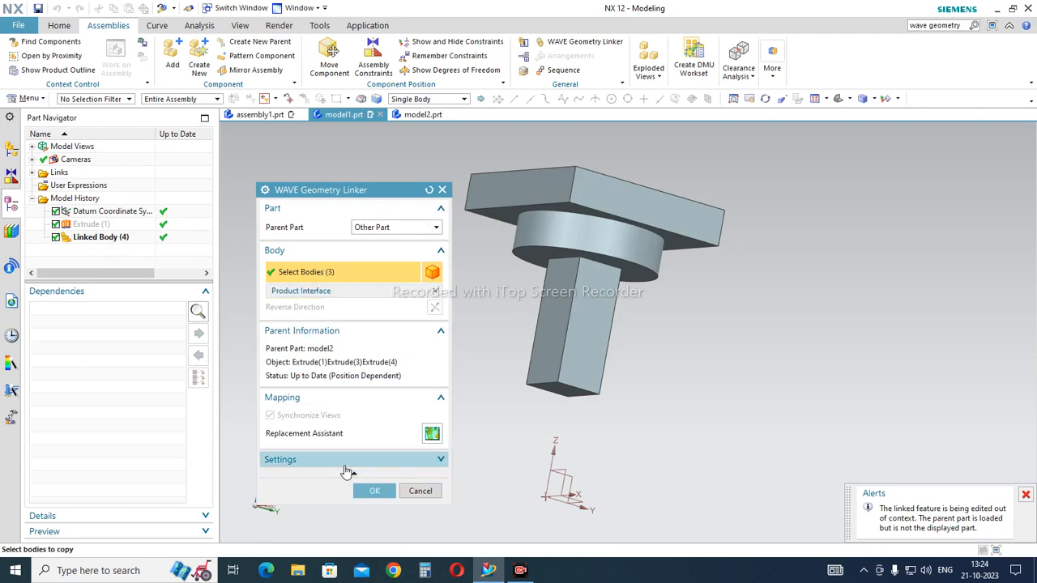
left_click(346, 461)
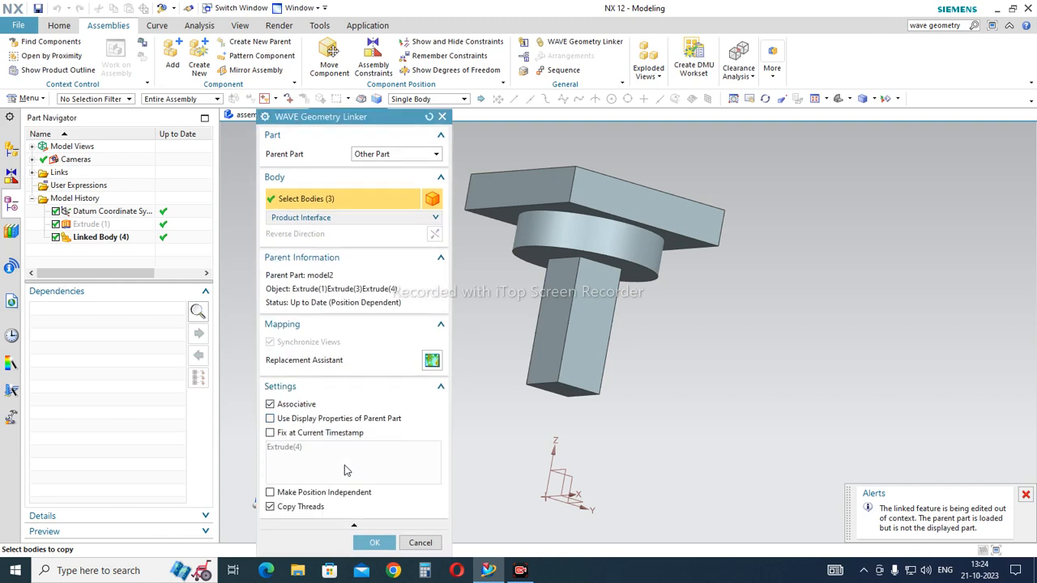
left_click(272, 407)
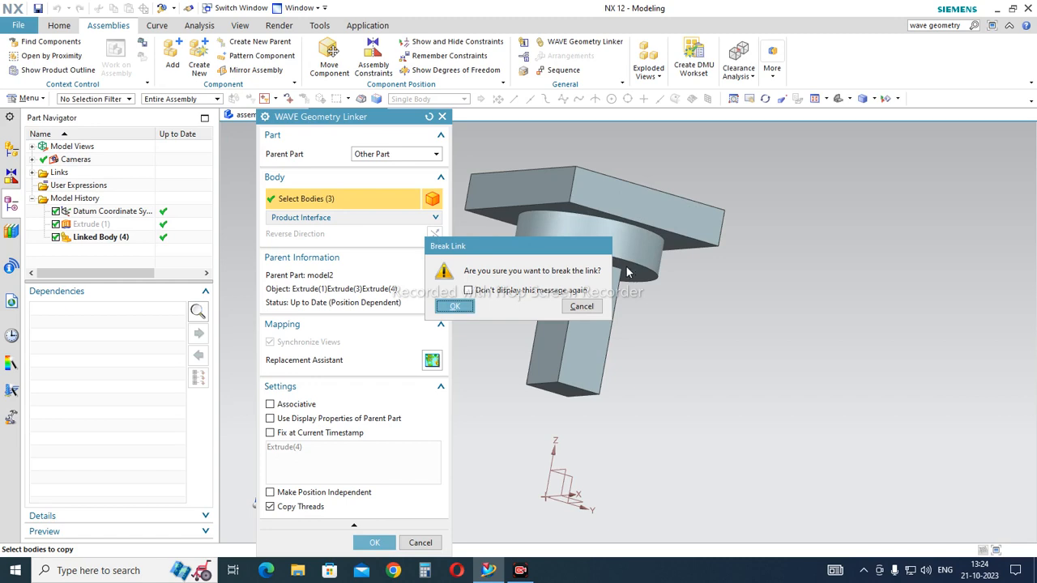
left_click(600, 308)
left_click(419, 541)
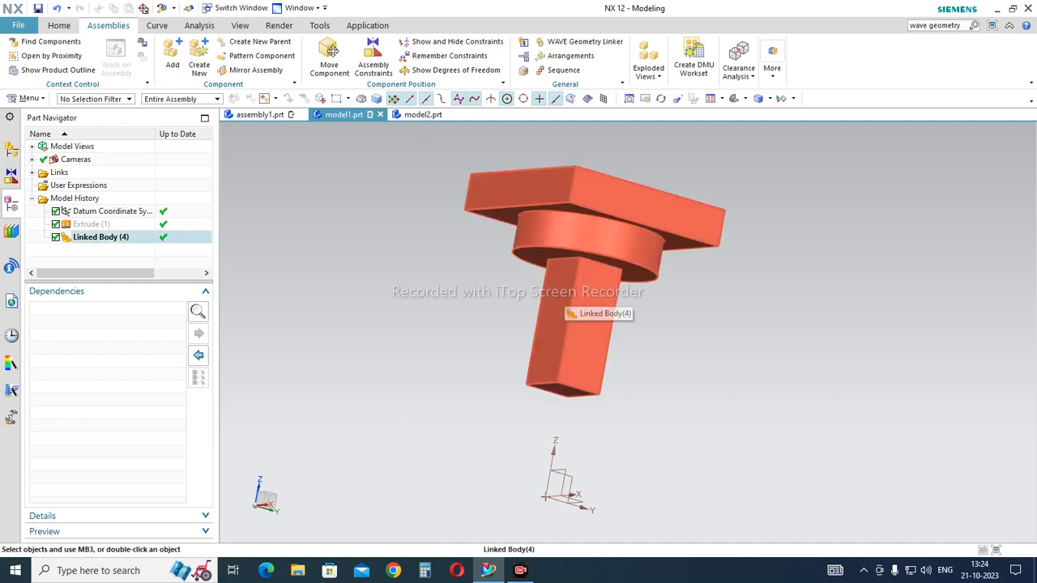
Step: Show the hidden block extrusion of model1 again
left_click(100, 228)
right_click(101, 227)
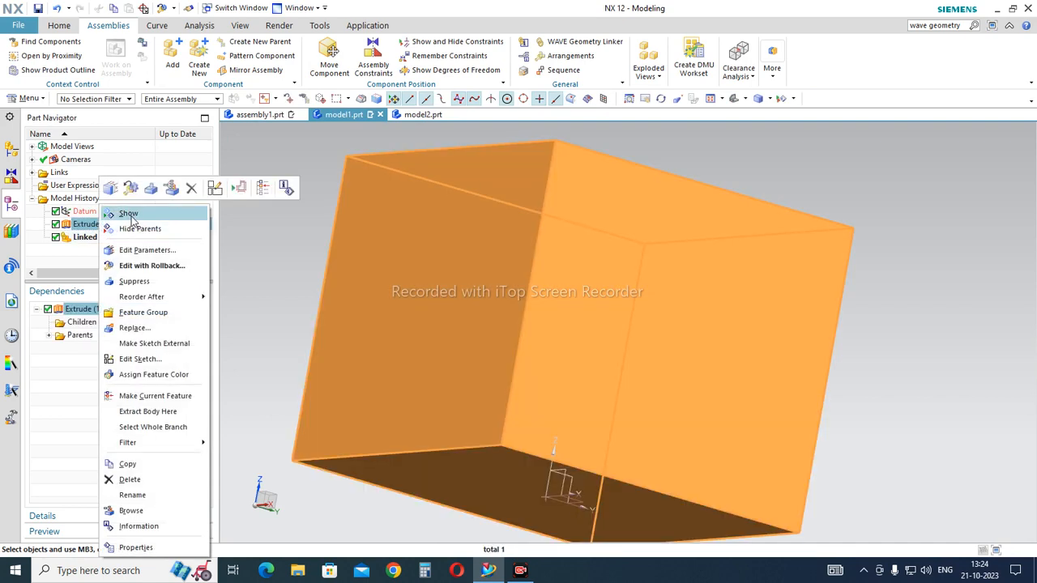
left_click(128, 214)
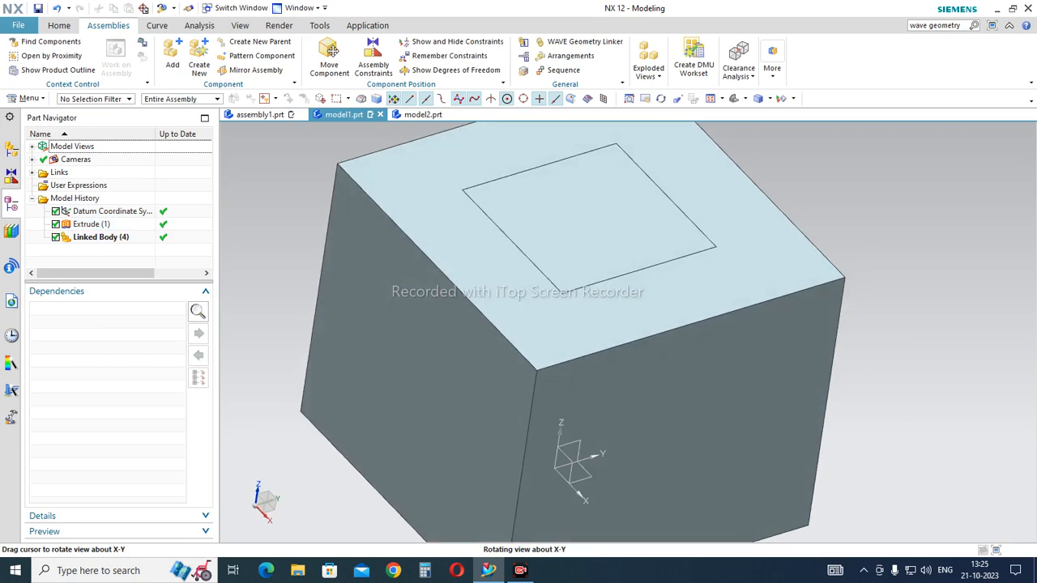
scroll(587, 297, "down", 5)
middle_click_drag(587, 297, 612, 296)
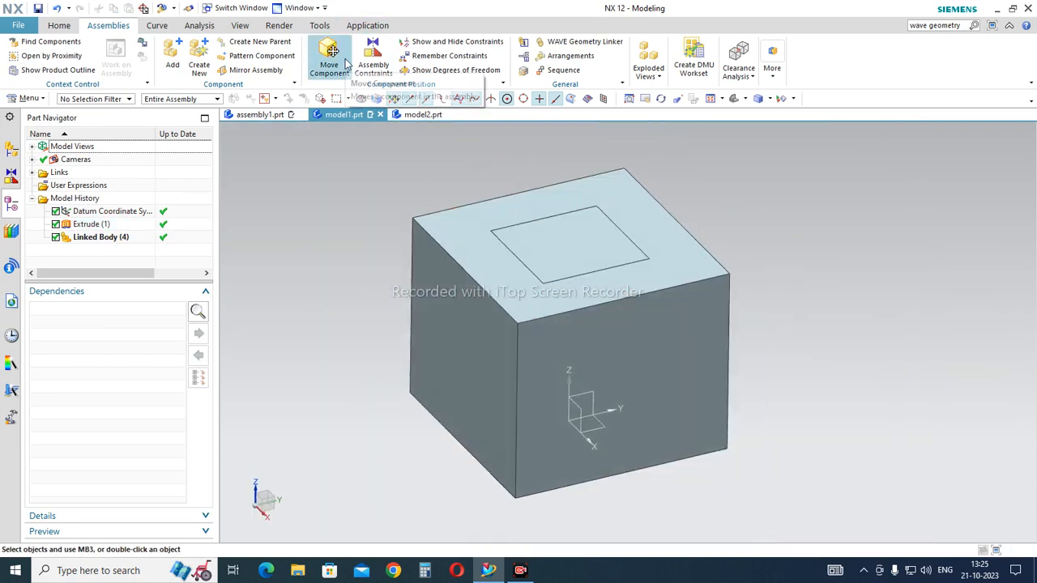
Step: Subtract the three linked solids from the block in model1 and inspect the pocket
scroll(347, 65, "up", 1)
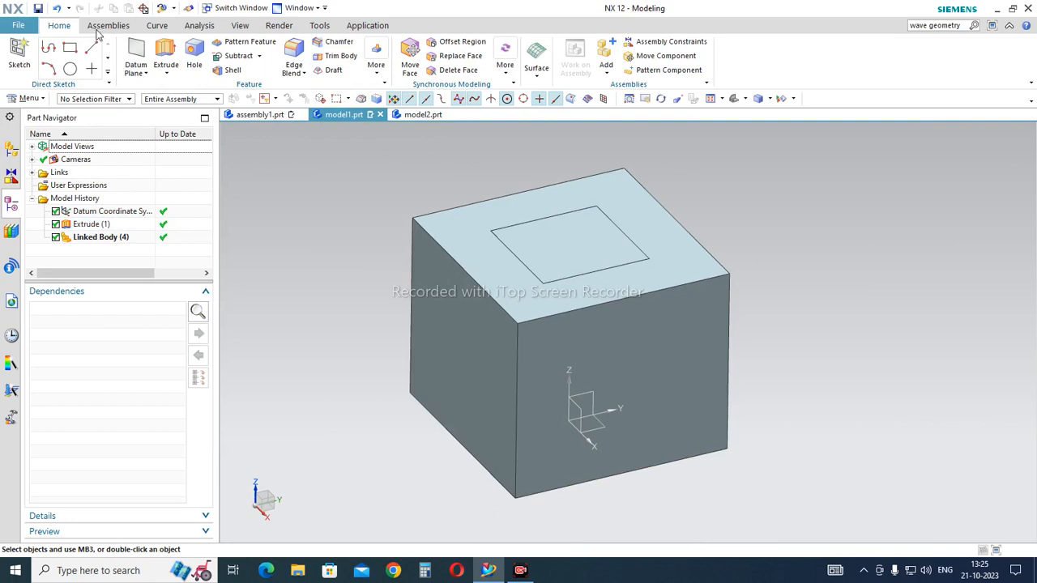
left_click(235, 56)
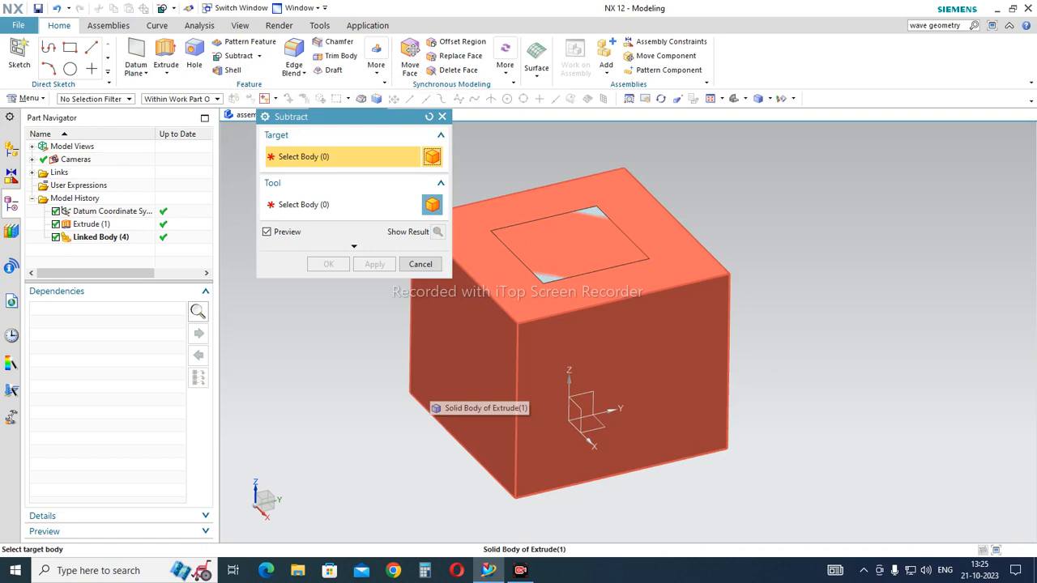
left_click(415, 361)
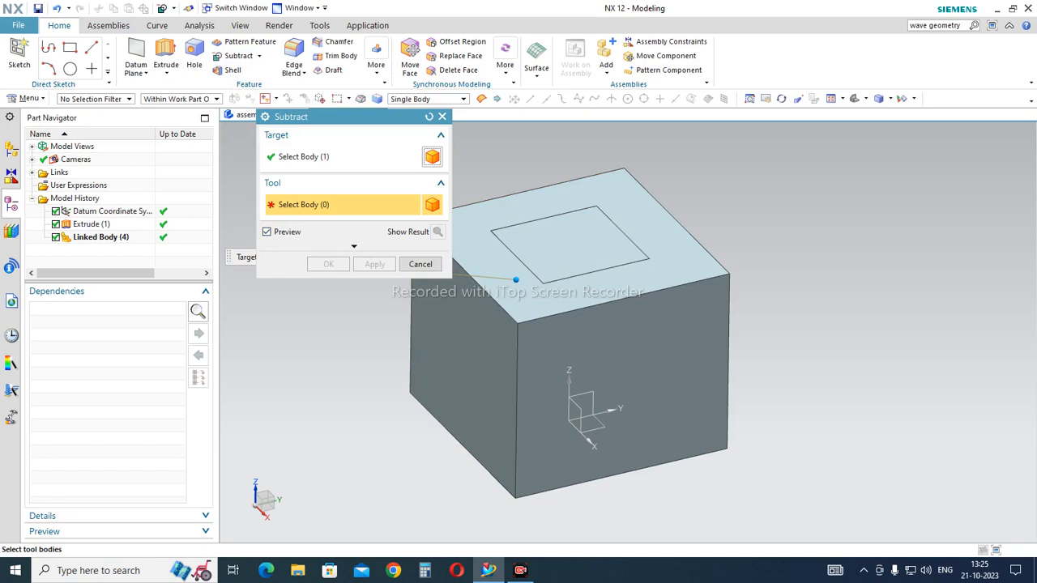
left_click(115, 240)
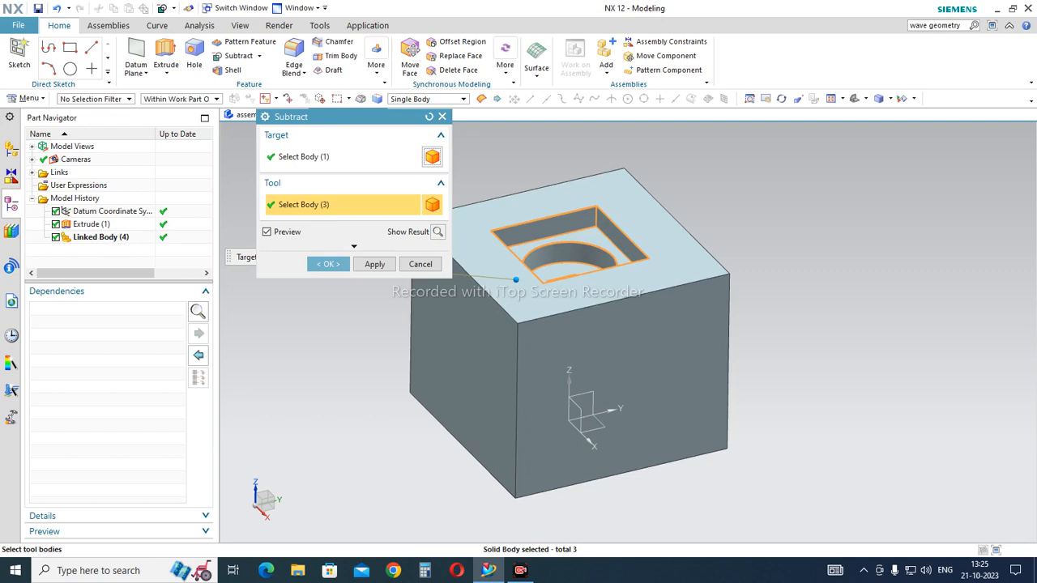
mouse_move(567, 324)
middle_mouse_down()
mouse_move(587, 454)
mouse_move(571, 340)
mouse_move(580, 318)
middle_mouse_up()
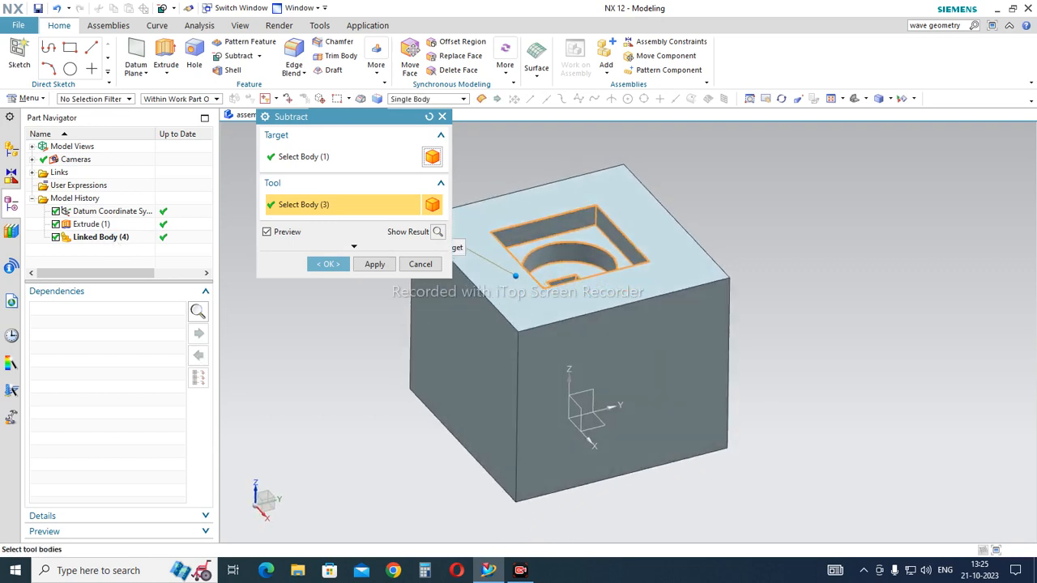
scroll(599, 211, "down", 3)
left_click(328, 264)
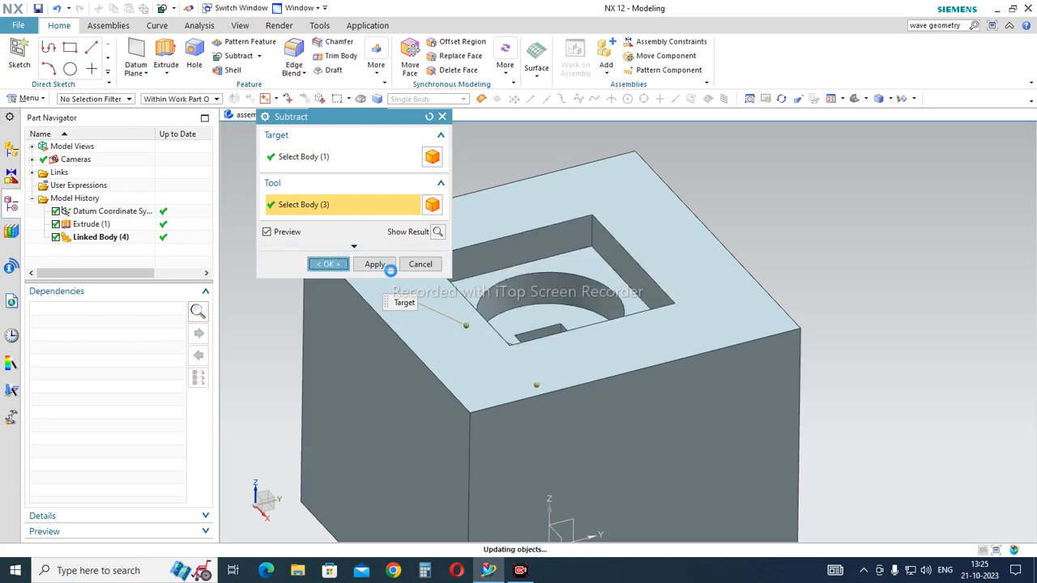
middle_click_drag(580, 318, 581, 348)
middle_click_drag(572, 511, 548, 525)
left_click(550, 518)
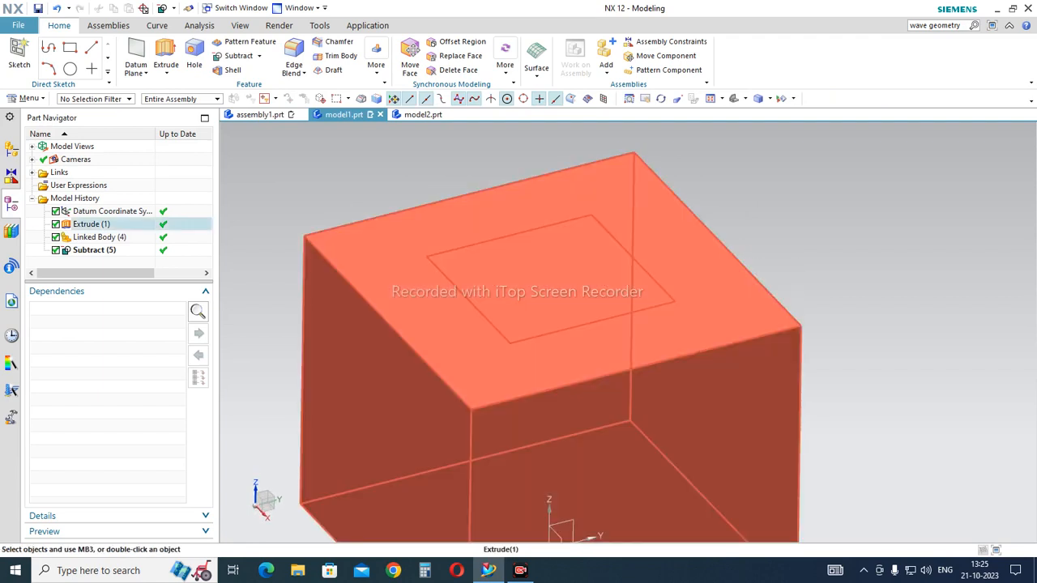
scroll(688, 214, "up", 1)
scroll(702, 213, "down", 2)
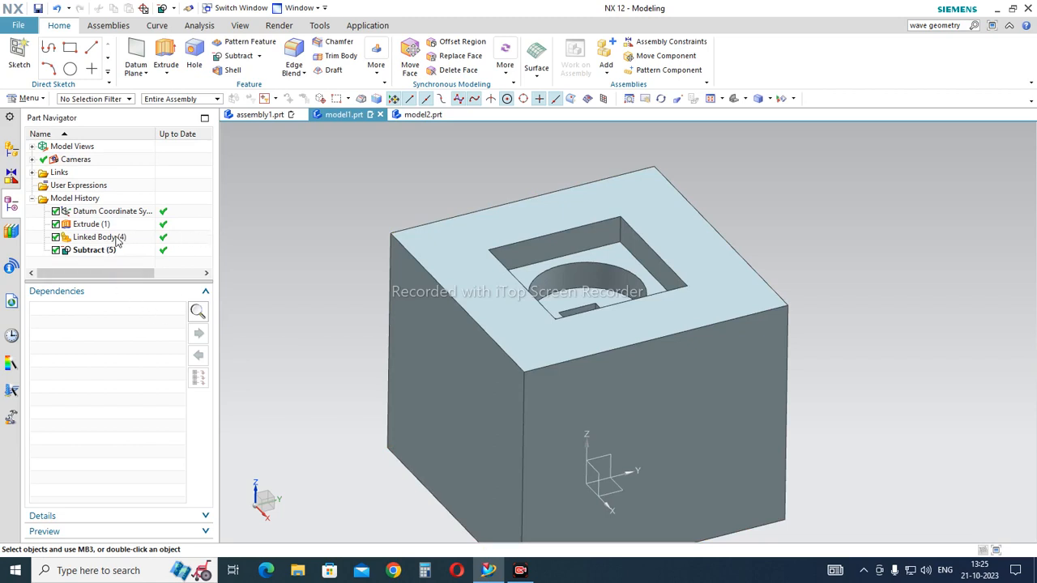
Step: Switch to model2 and delete the extrude that forms the square shank, accepting the effect on dependent features
left_click(415, 115)
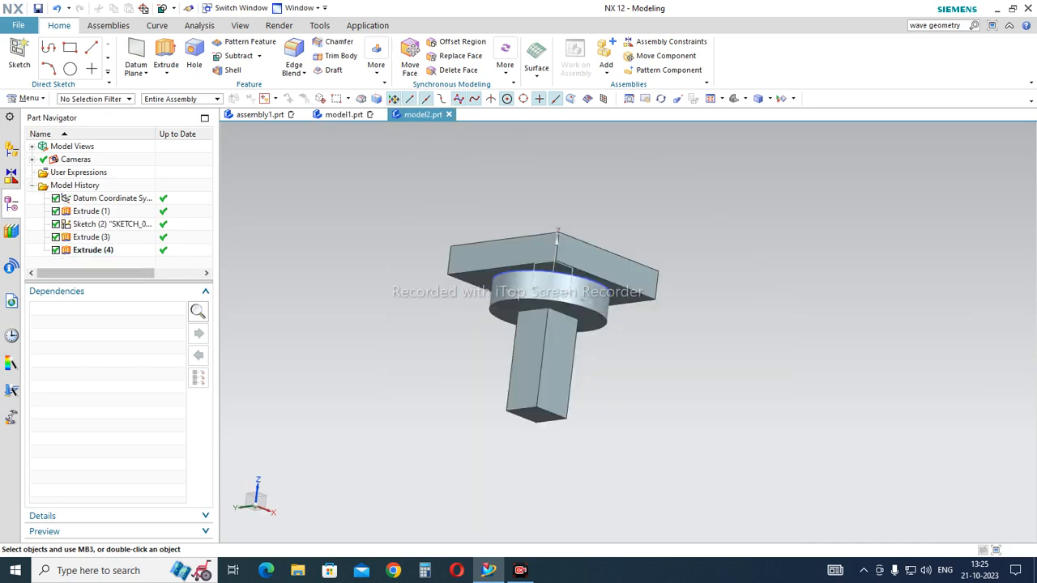
middle_click_drag(556, 302, 549, 172)
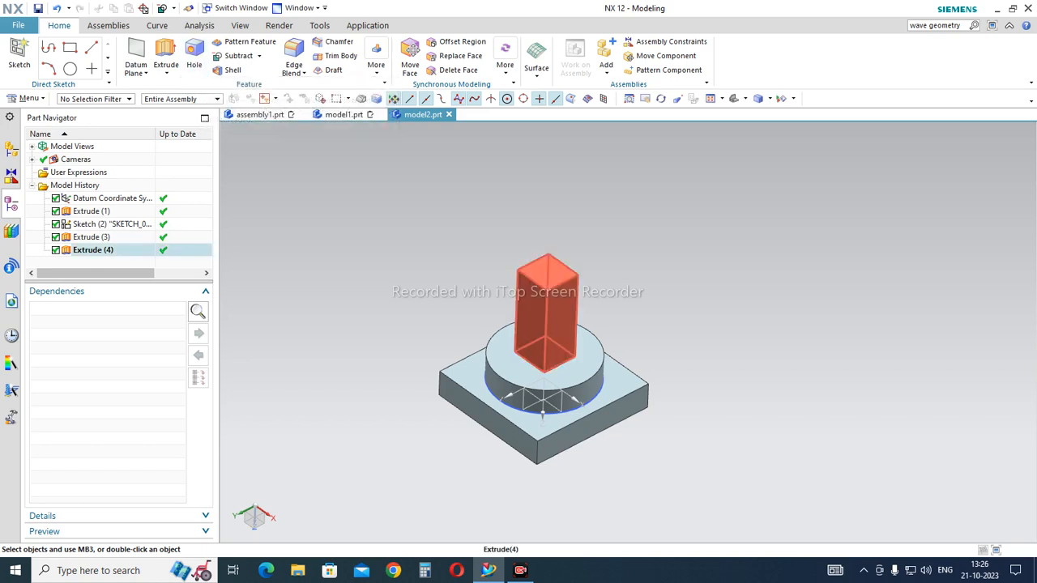
left_click(108, 252)
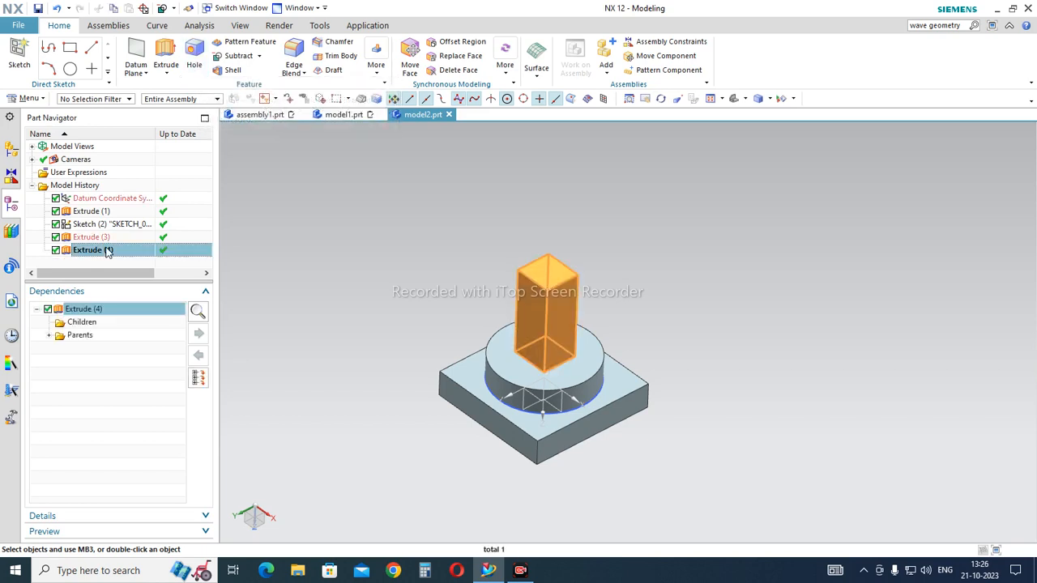
key("Delete")
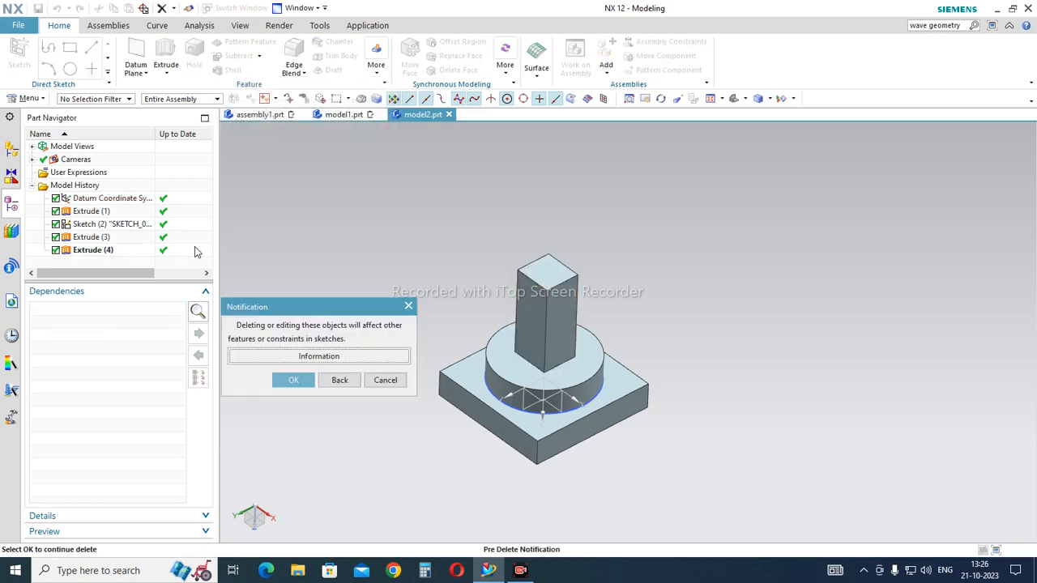
left_click(292, 380)
left_click(1027, 88)
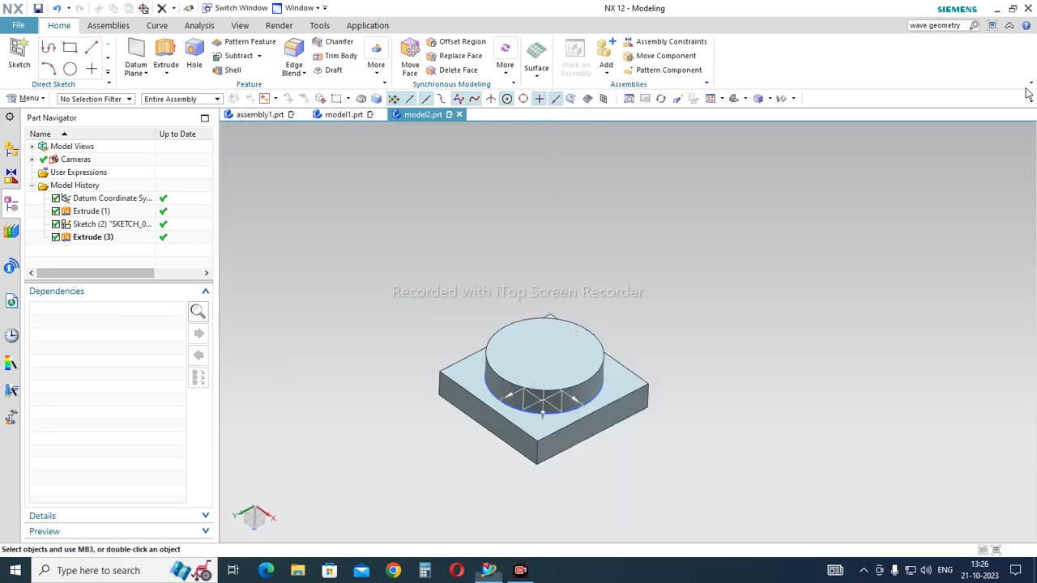
Step: Start an extrude of model2 with a new sketch on the disc's flat face and draw a slanted line above the centre
left_click(166, 58)
left_click(551, 338)
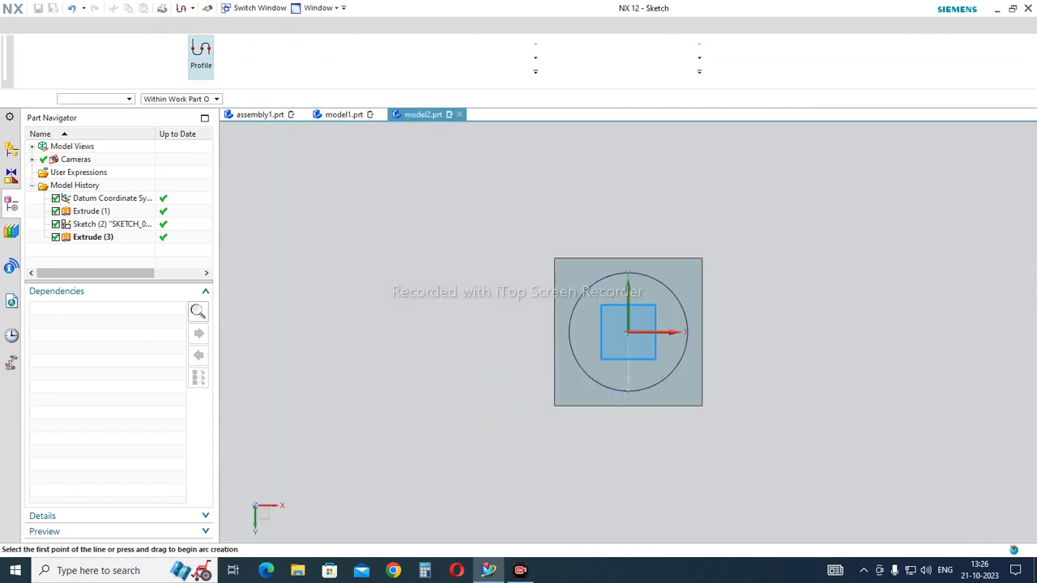
left_click(265, 52)
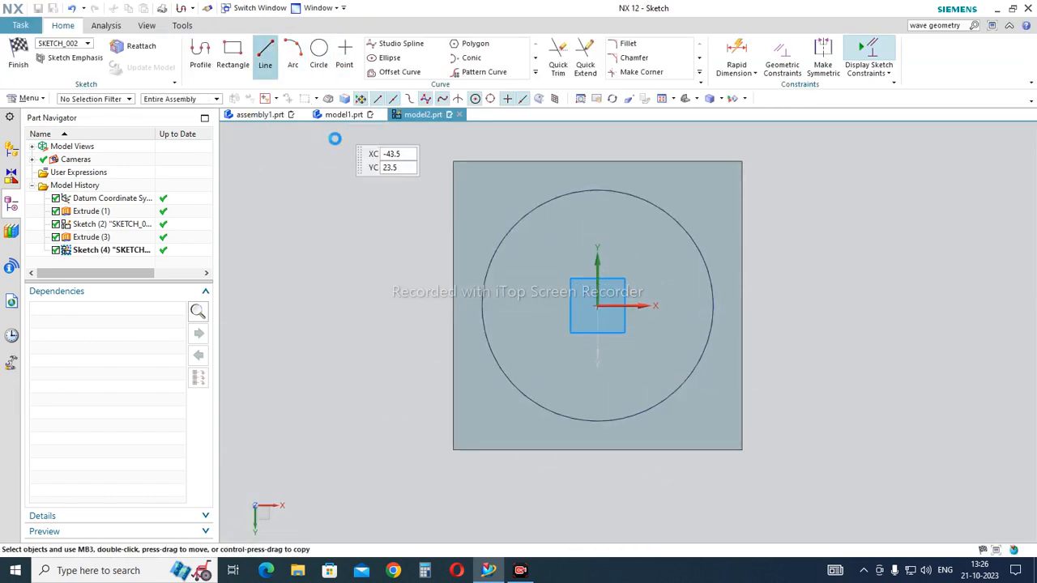
left_click(616, 237)
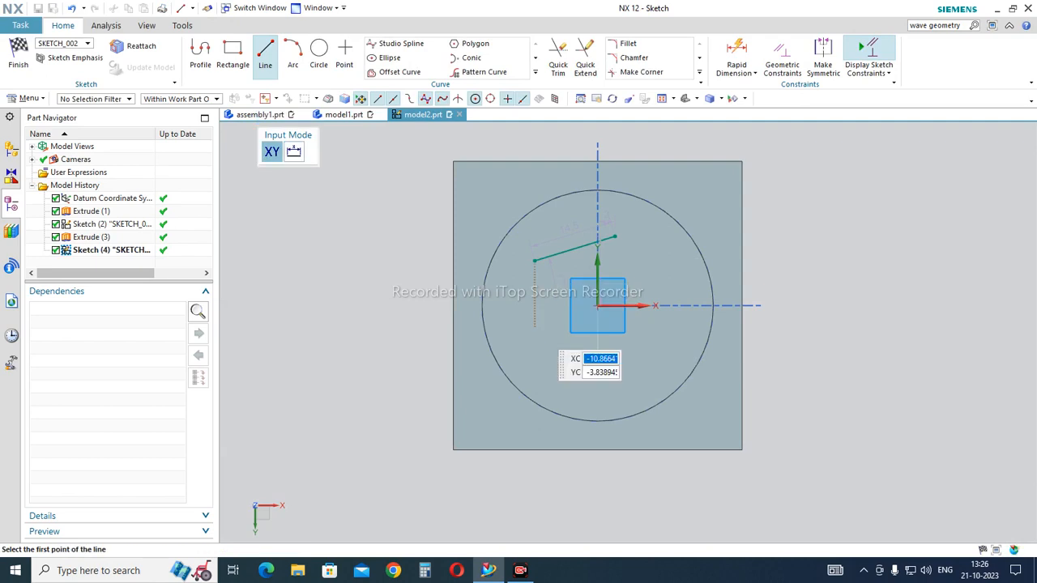
Step: Complete an irregular closed star-like profile of nine lines inside the circle, with its longest side about 17.5 mm
left_click(201, 58)
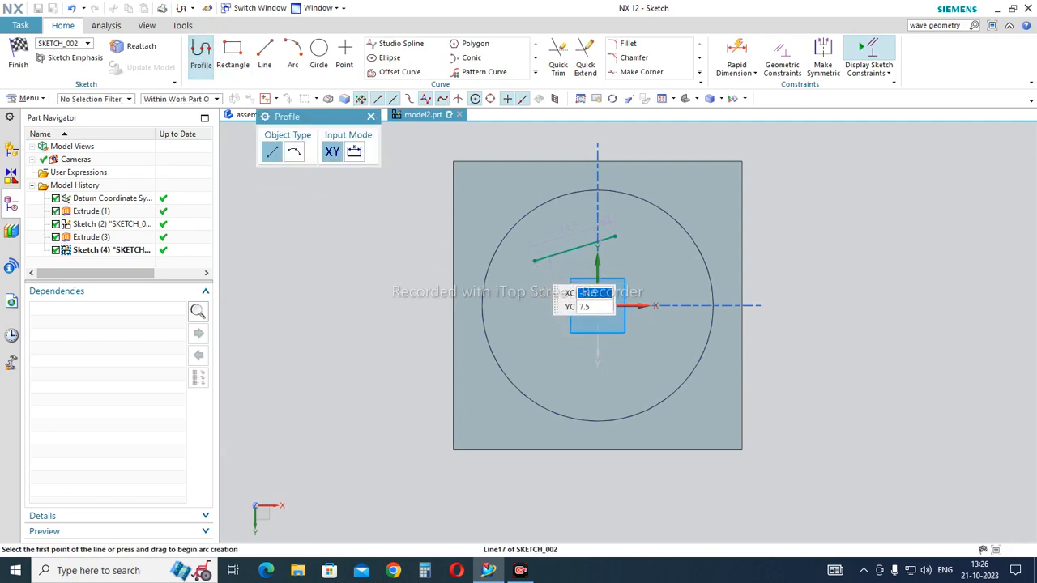
left_click(535, 260)
left_click(553, 301)
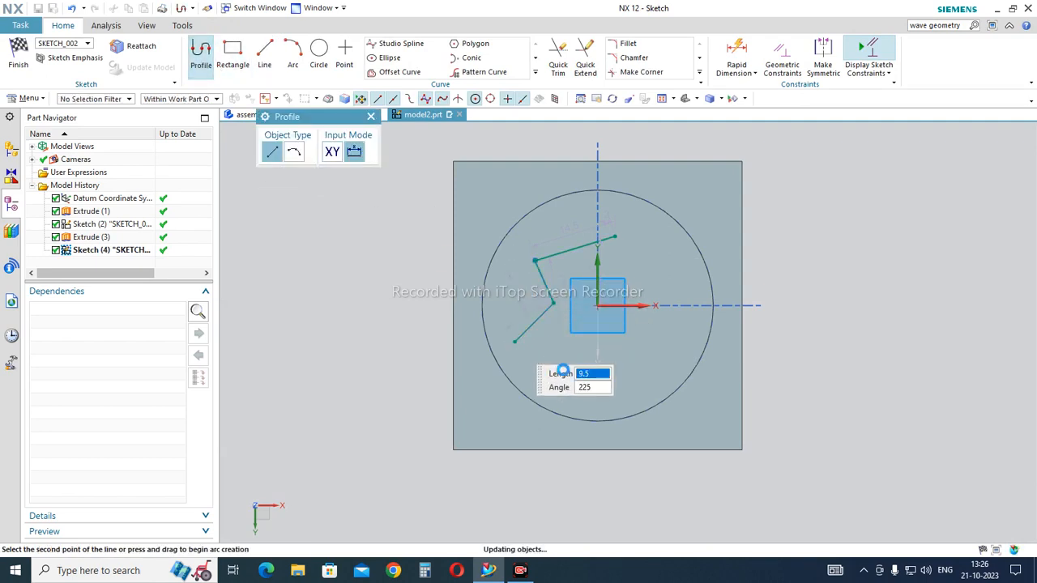
left_click(514, 341)
left_click(602, 392)
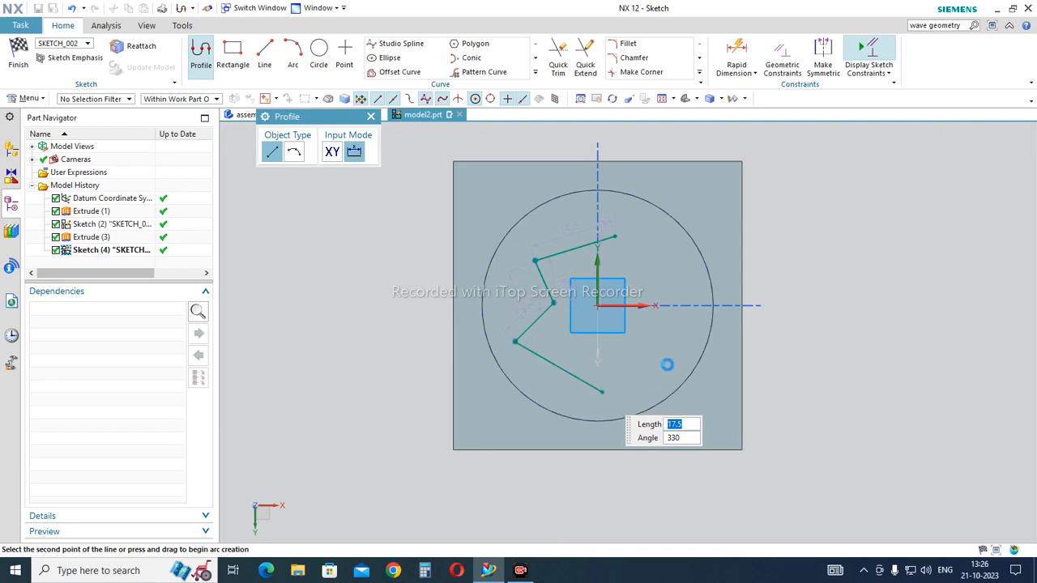
left_click(631, 342)
left_click(676, 367)
left_click(677, 282)
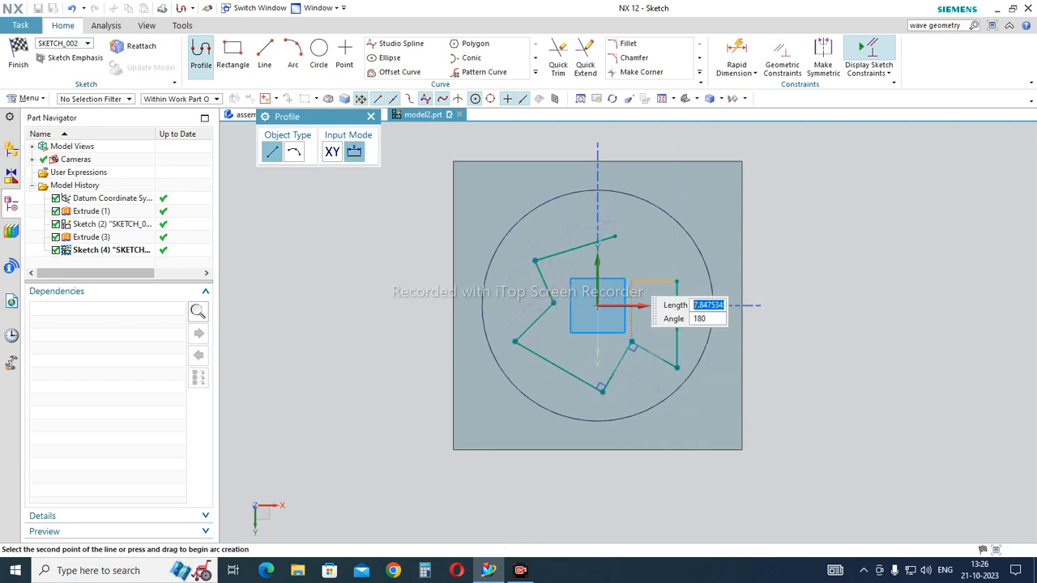
left_click(632, 282)
left_click(615, 237)
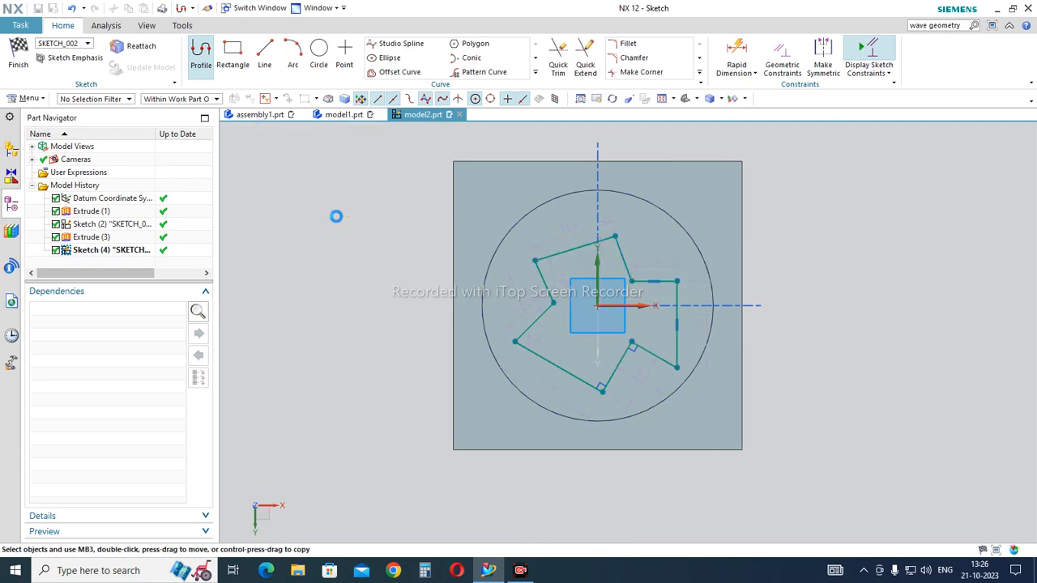
Step: Finish the sketch and extrude the star-like profile away from the disc as a short new shank
right_click(335, 216)
left_click(369, 225)
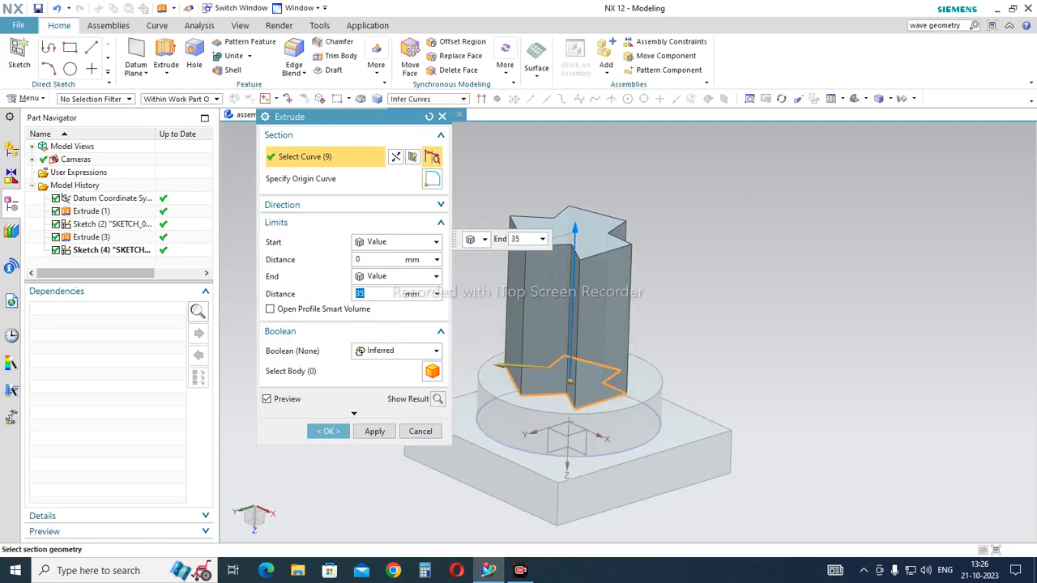
left_click_drag(575, 229, 572, 305)
left_click(329, 431)
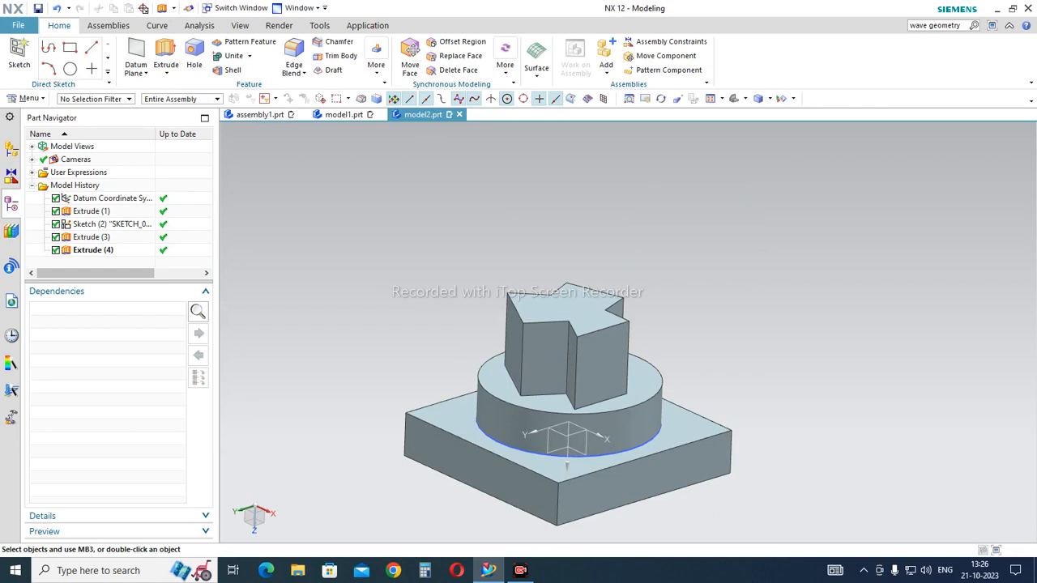
Step: Compare model1's pocket with model2's new shank, and briefly check the linked body's WAVE Geometry Linker edit in model1
left_click(341, 121)
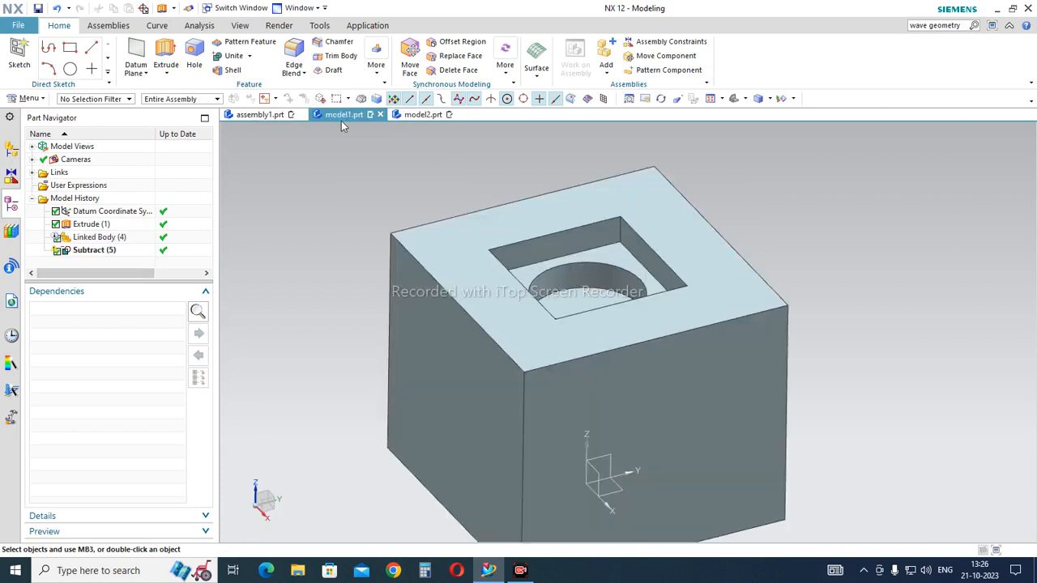
mouse_move(584, 324)
middle_mouse_down()
mouse_move(585, 413)
mouse_move(583, 340)
mouse_move(572, 334)
mouse_move(584, 334)
middle_mouse_up()
left_click(418, 117)
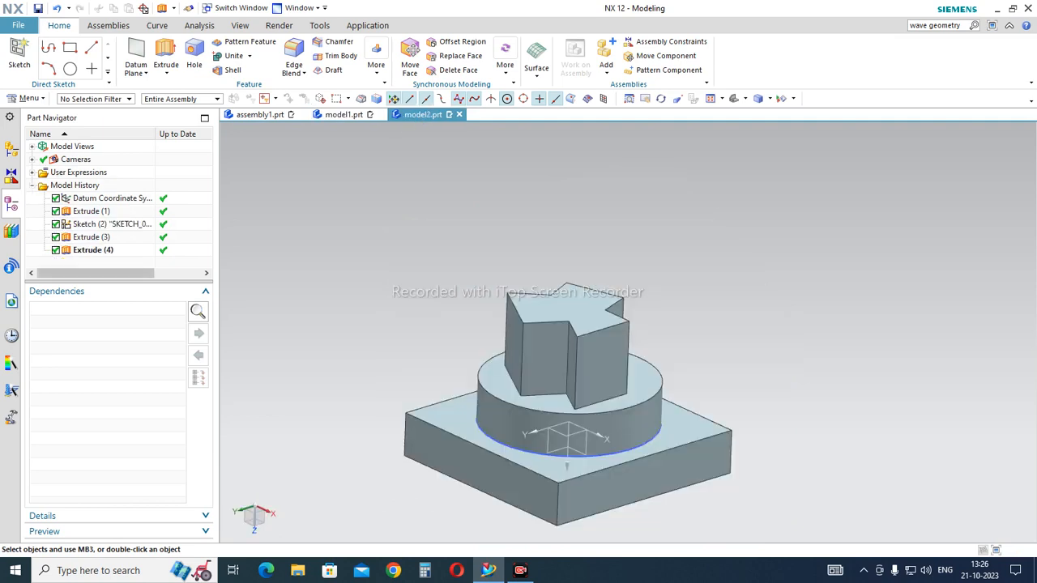
left_click(345, 120)
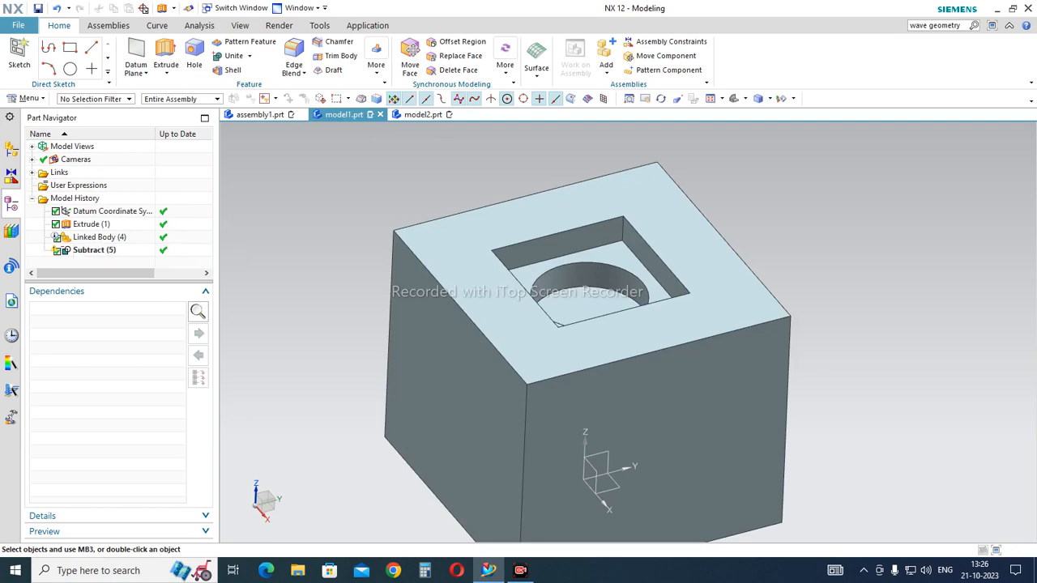
double_click(97, 236)
left_click(424, 384)
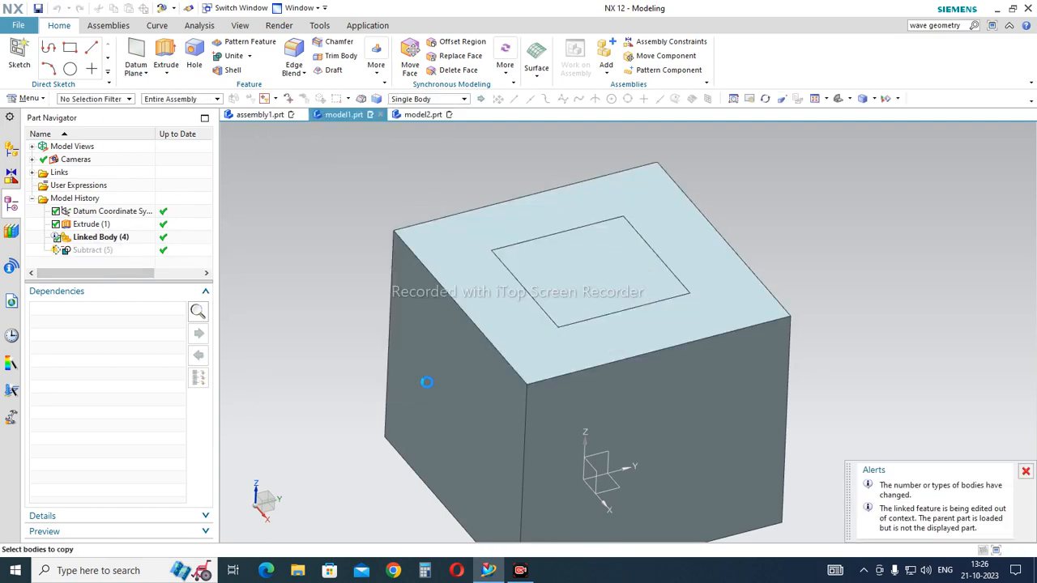
Step: Suppress the subtract and hide the block extrude in model1 to inspect the linked bodies on their own
left_click(56, 250)
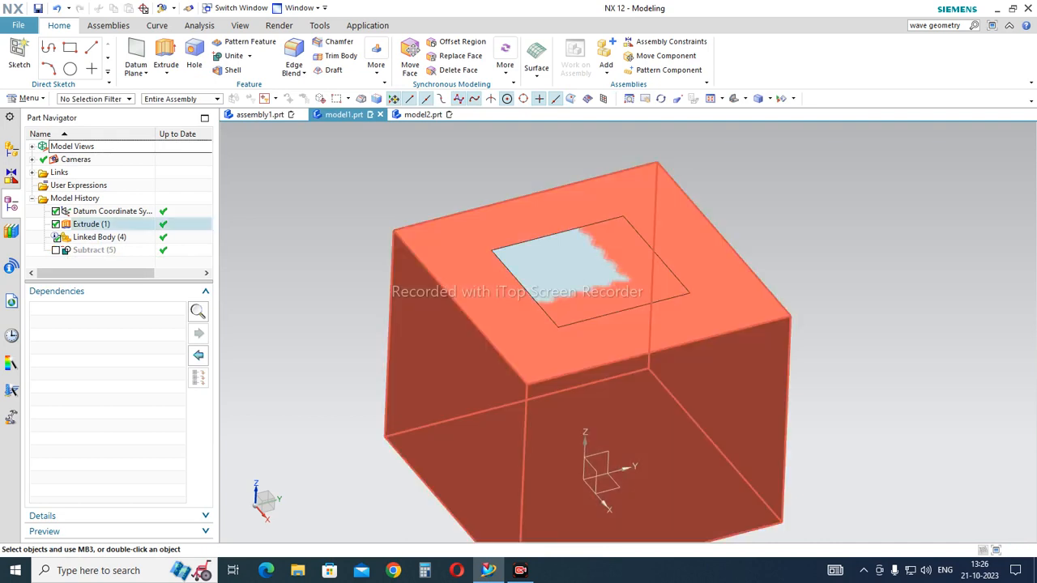
left_click(89, 224)
right_click(489, 397)
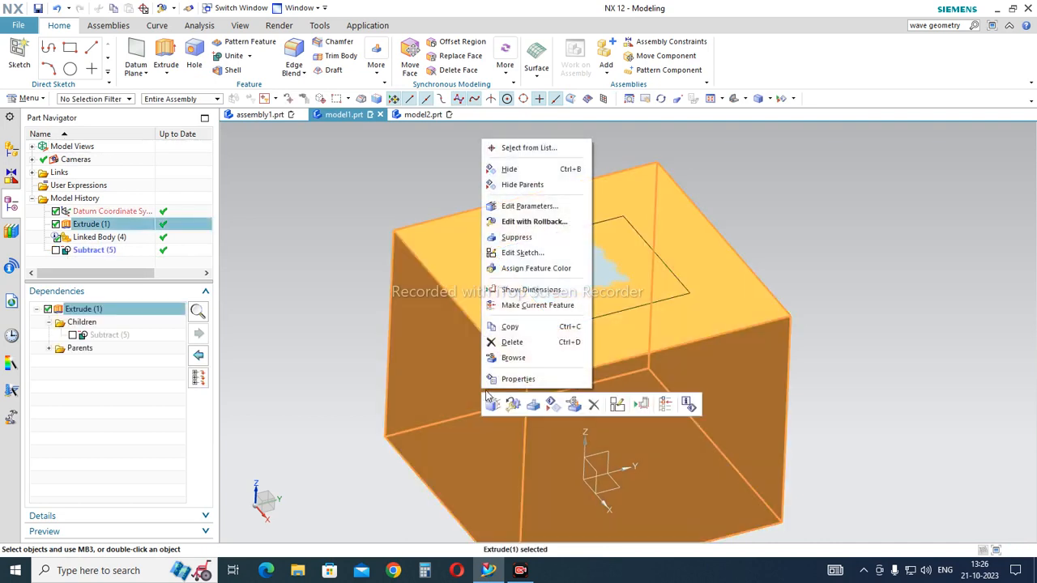
left_click(556, 410)
middle_click_drag(559, 405, 604, 292)
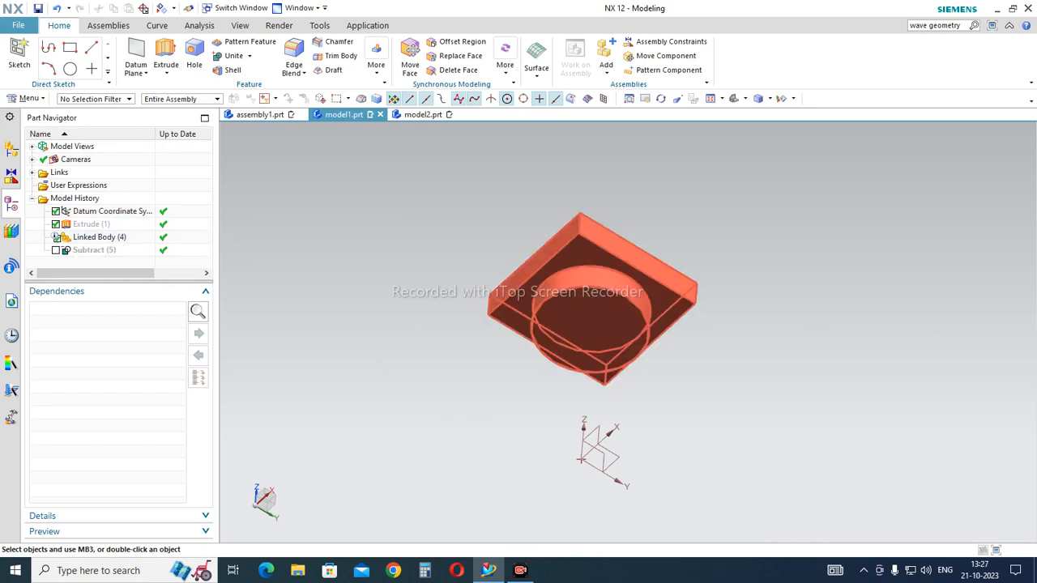
left_click(99, 236)
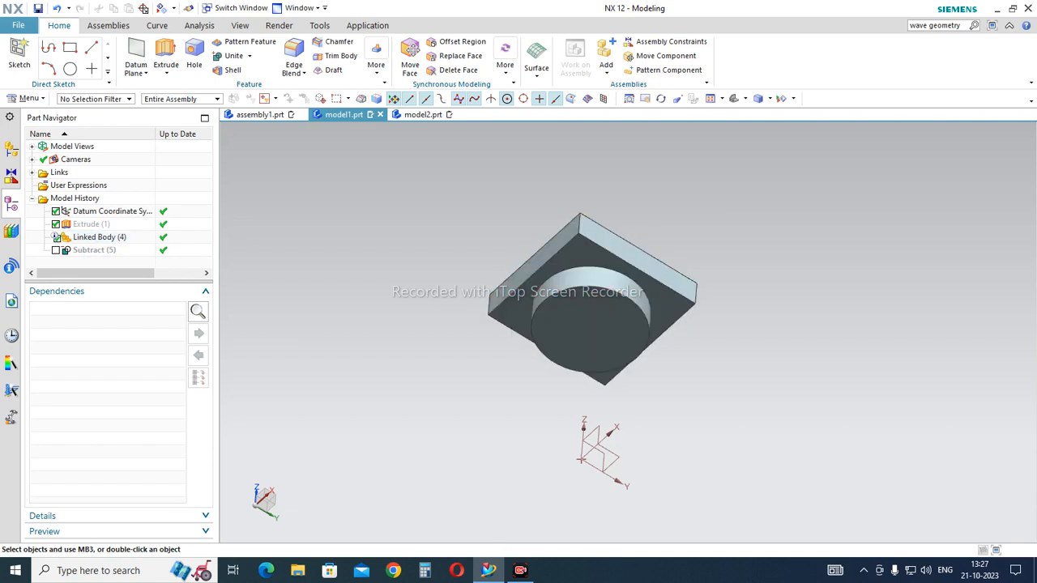
middle_click_drag(592, 331, 593, 449)
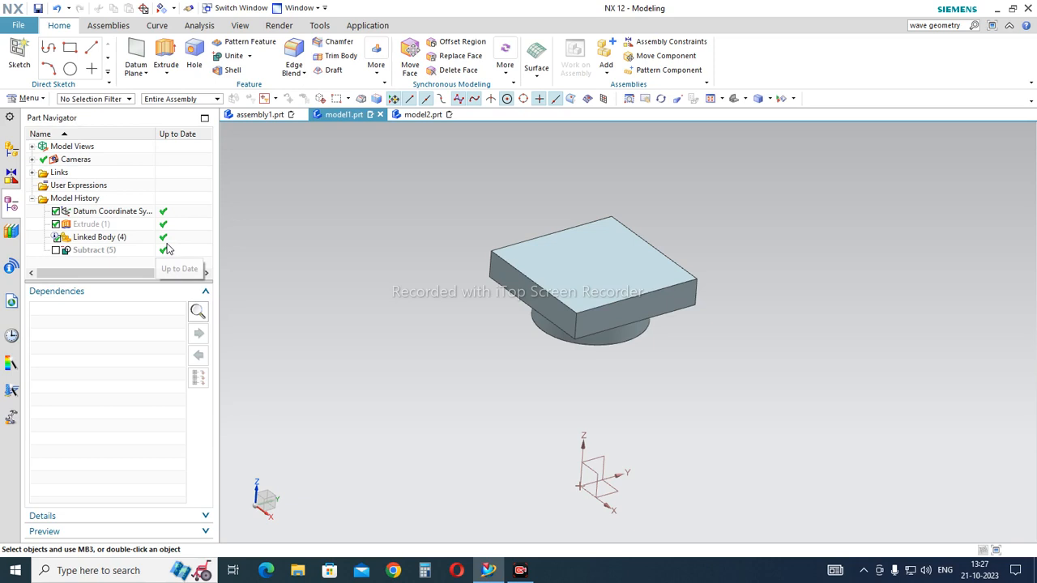
mouse_move(111, 243)
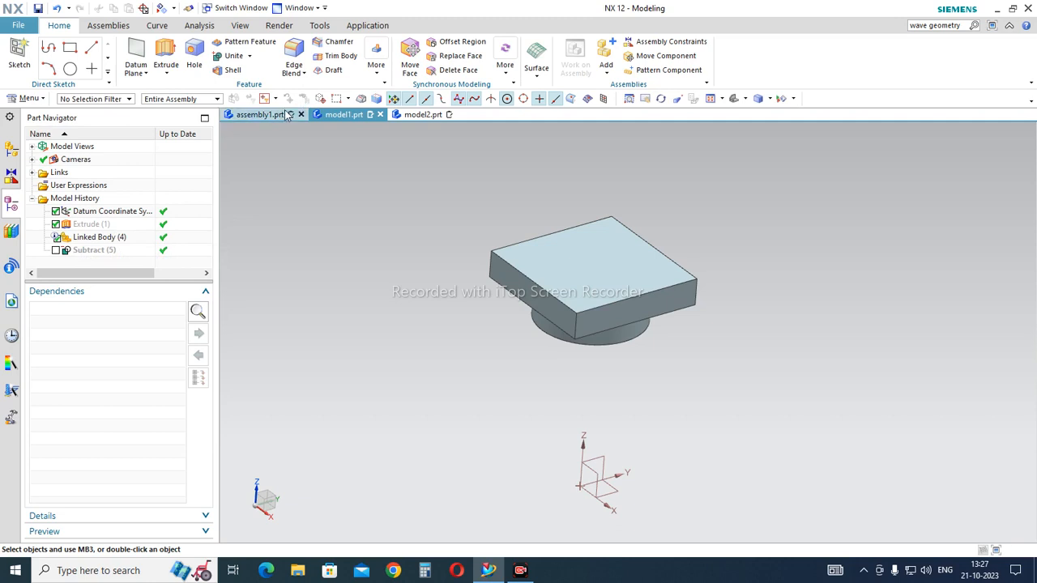
Step: Switch to assembly1, hide model1, and inspect model2's new shank from below
left_click(259, 117)
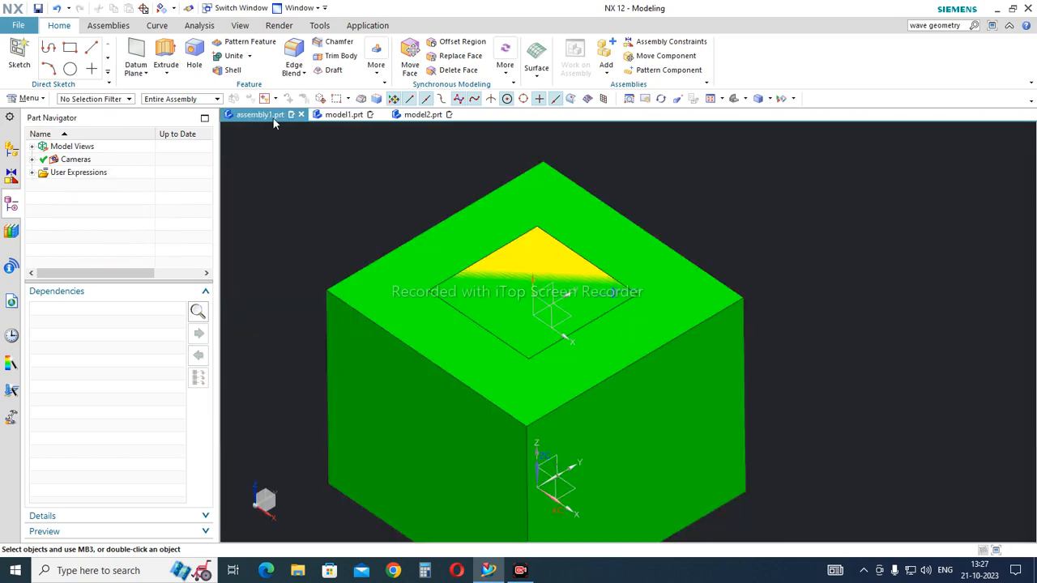
middle_click_drag(454, 348, 468, 324)
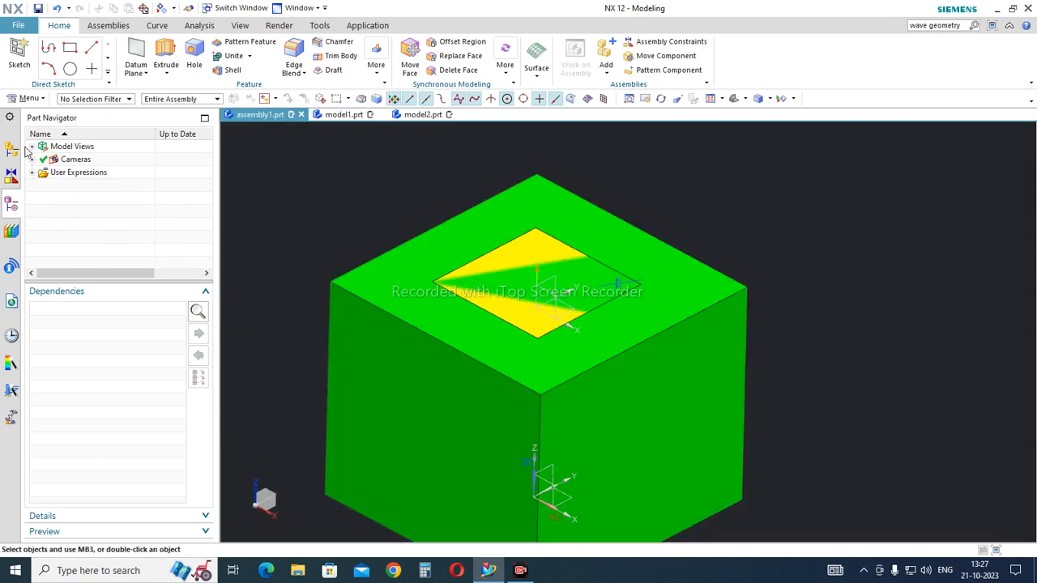
left_click(13, 151)
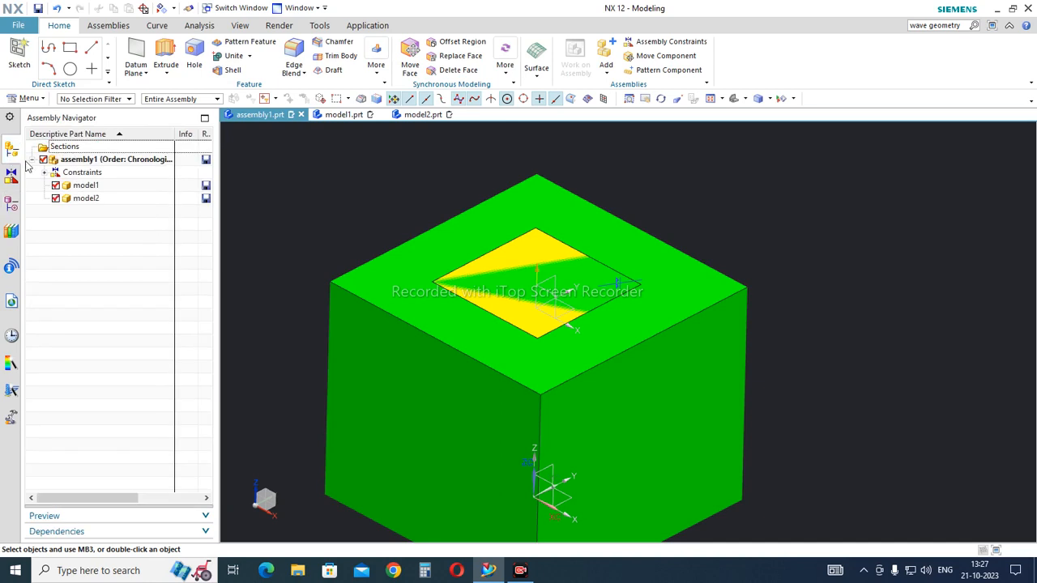
double_click(84, 199)
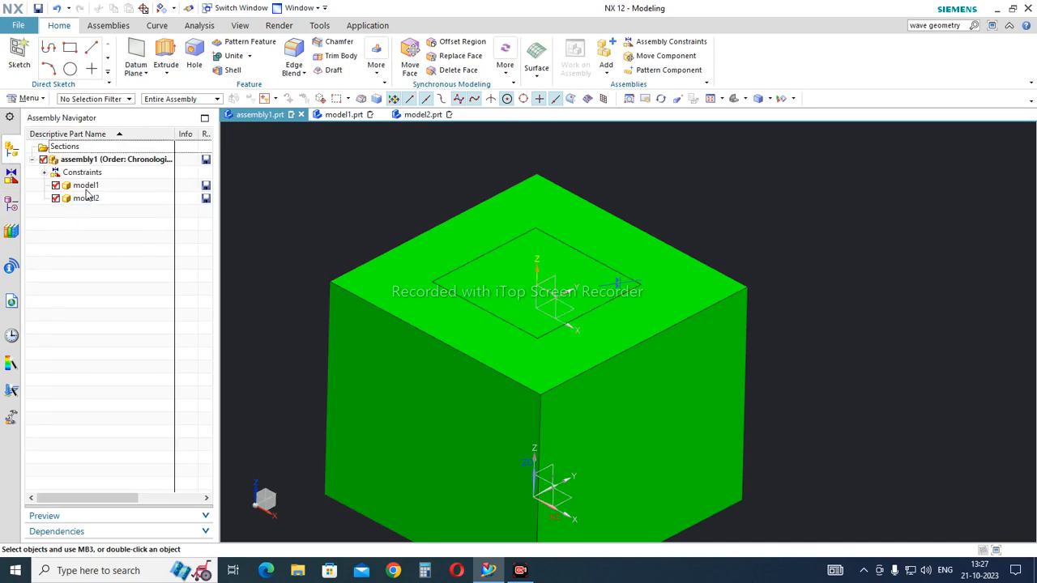
left_click(86, 185)
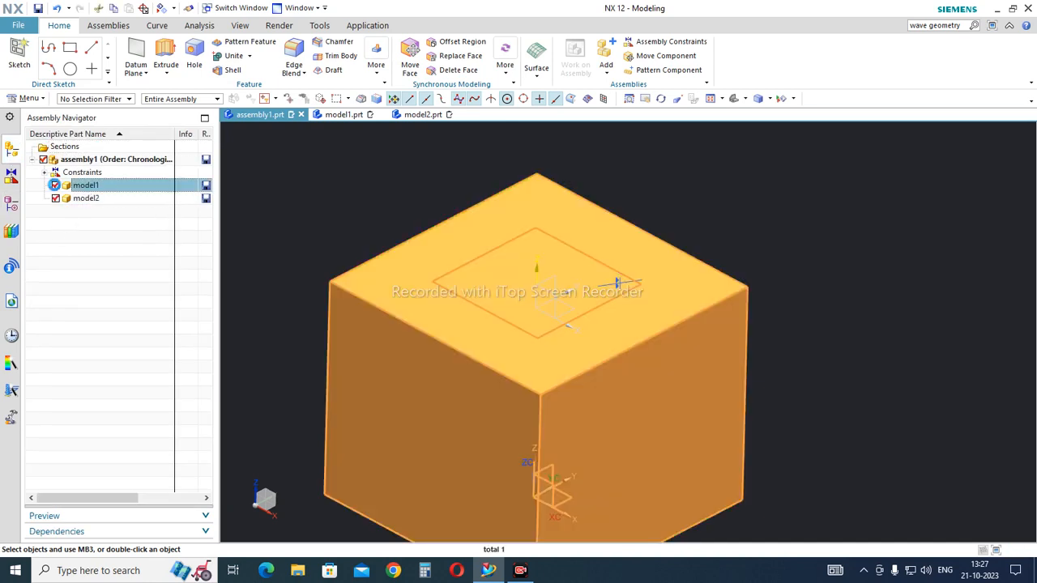
left_click(55, 186)
middle_click_drag(389, 340, 391, 243)
middle_click_drag(519, 356, 521, 304)
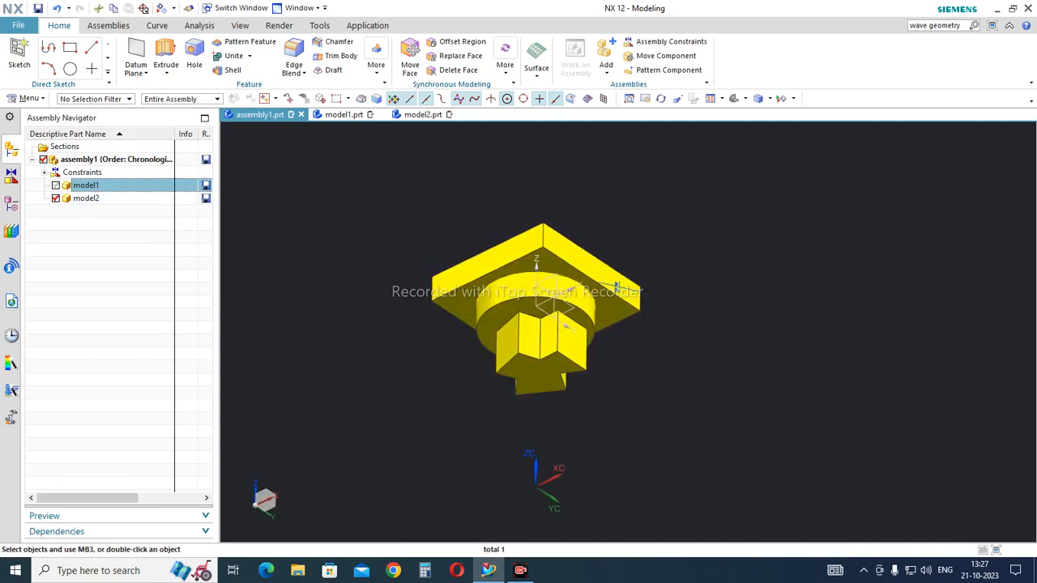
middle_click_drag(565, 325, 590, 379)
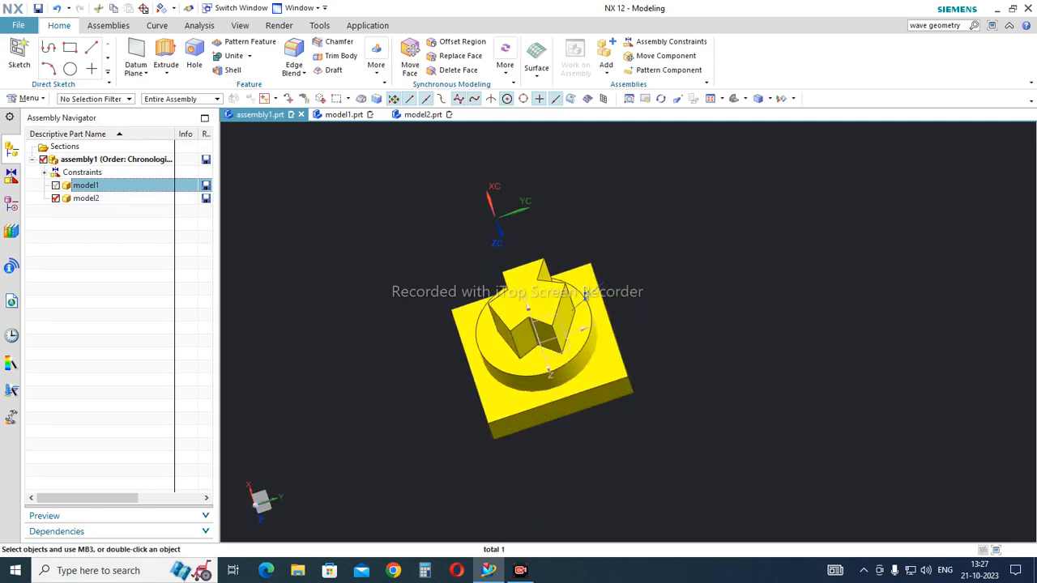
Step: Make model1 the work part within the assembly and open its linked body for editing
double_click(102, 187)
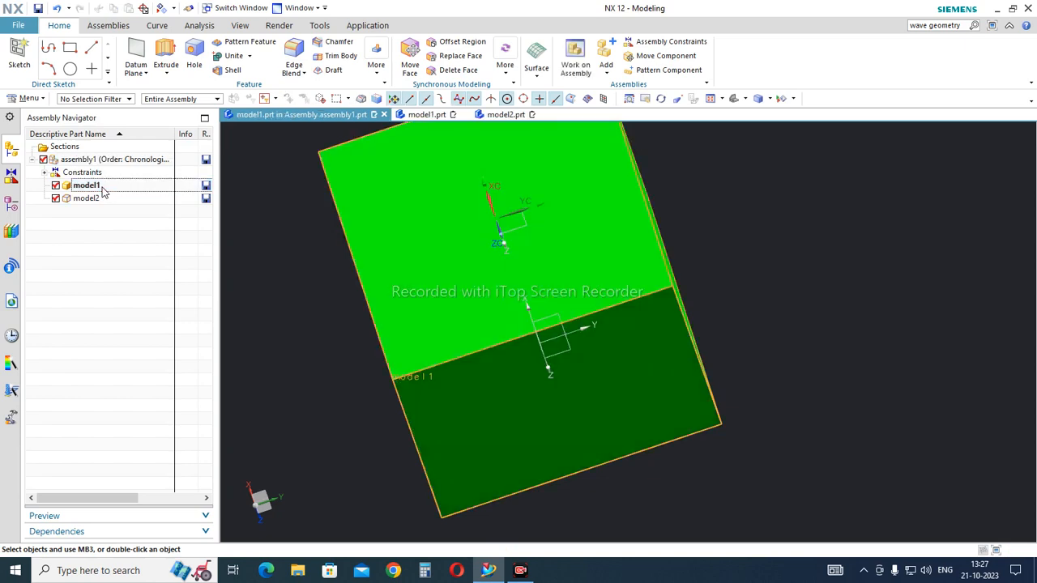
middle_click_drag(497, 232, 506, 170)
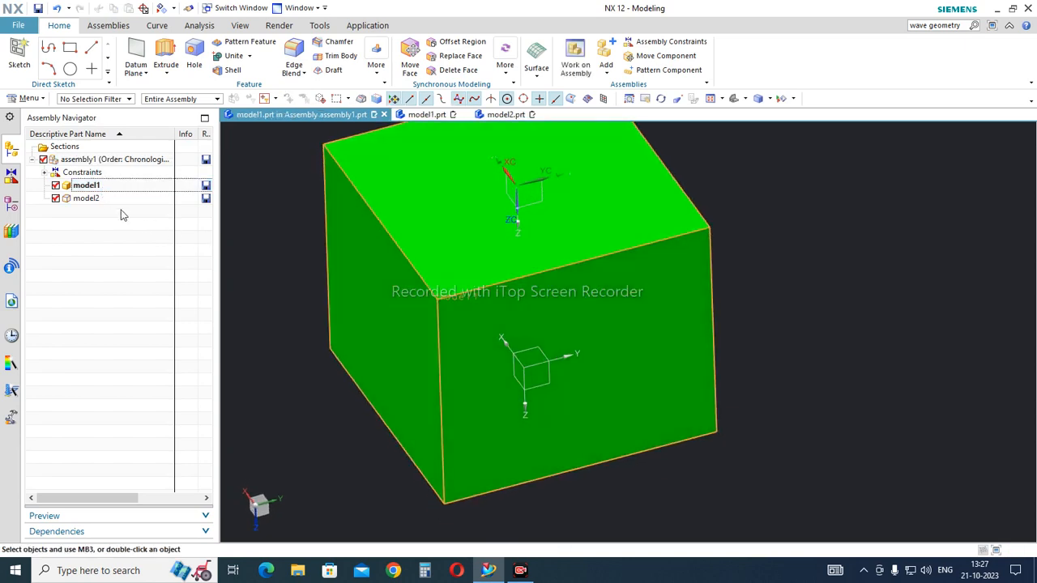
left_click(11, 202)
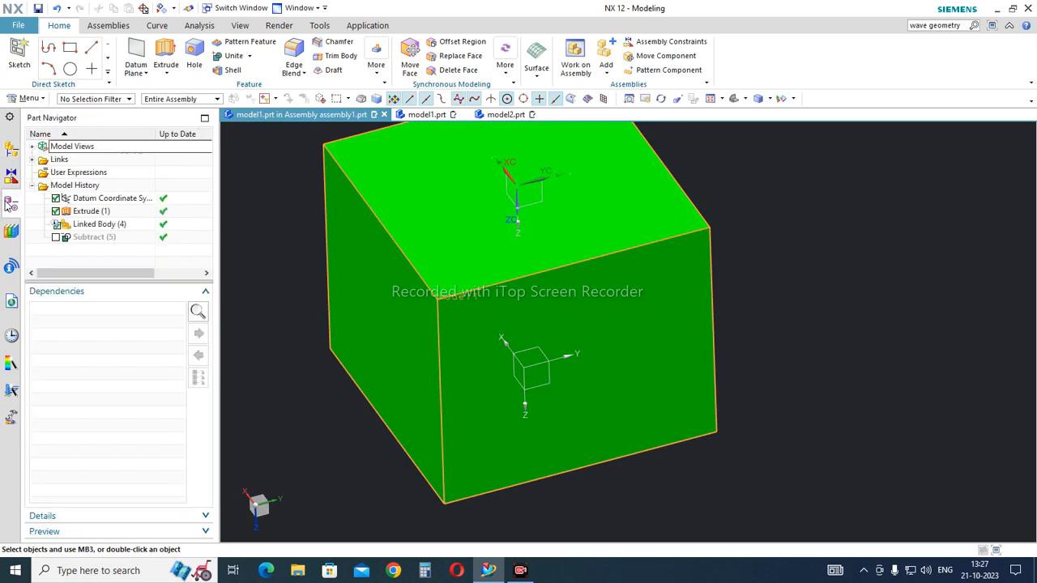
left_click(96, 225)
double_click(96, 225)
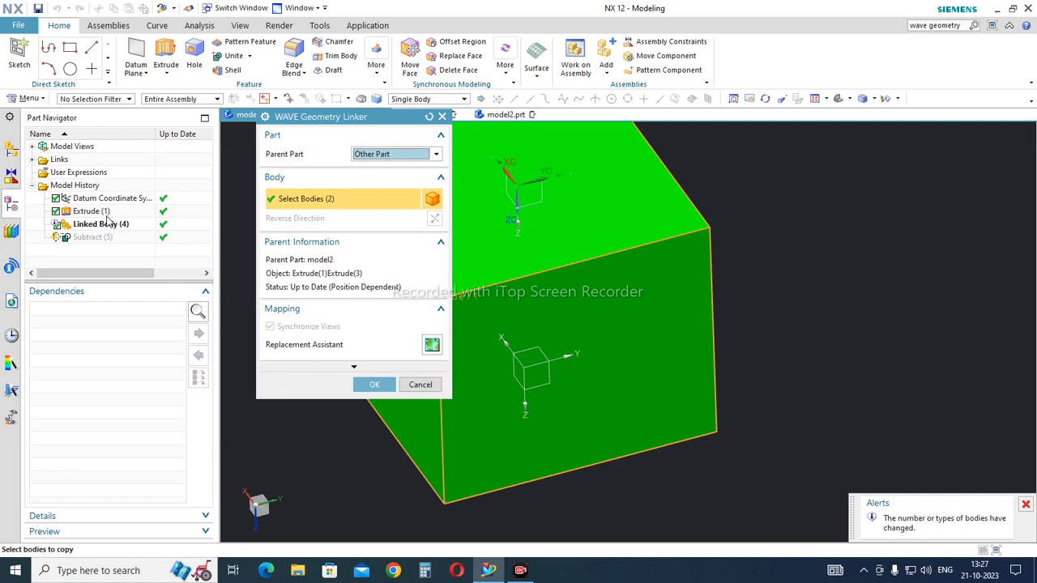
scroll(814, 301, "down", 2)
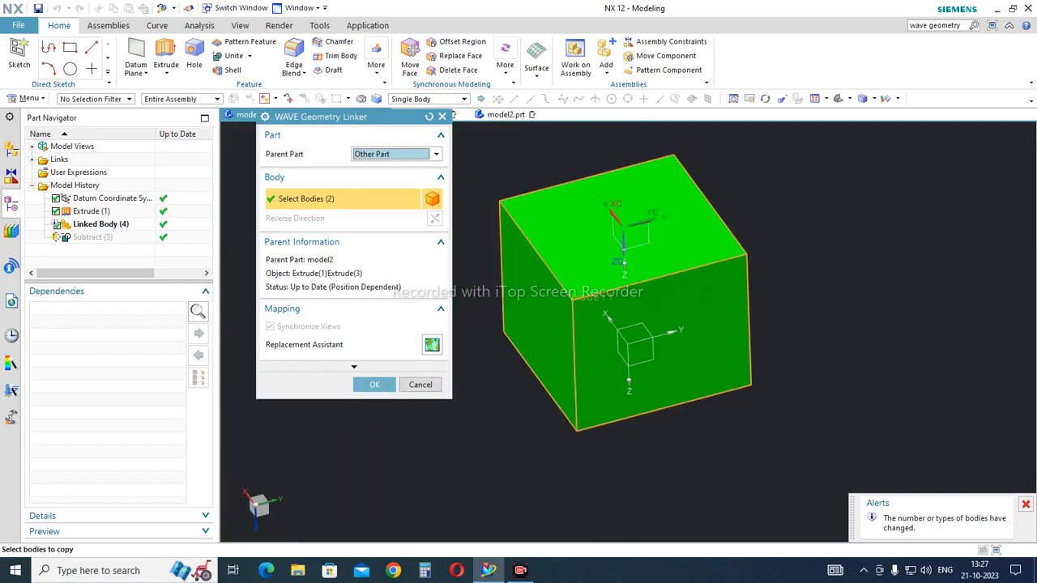
left_click(12, 154)
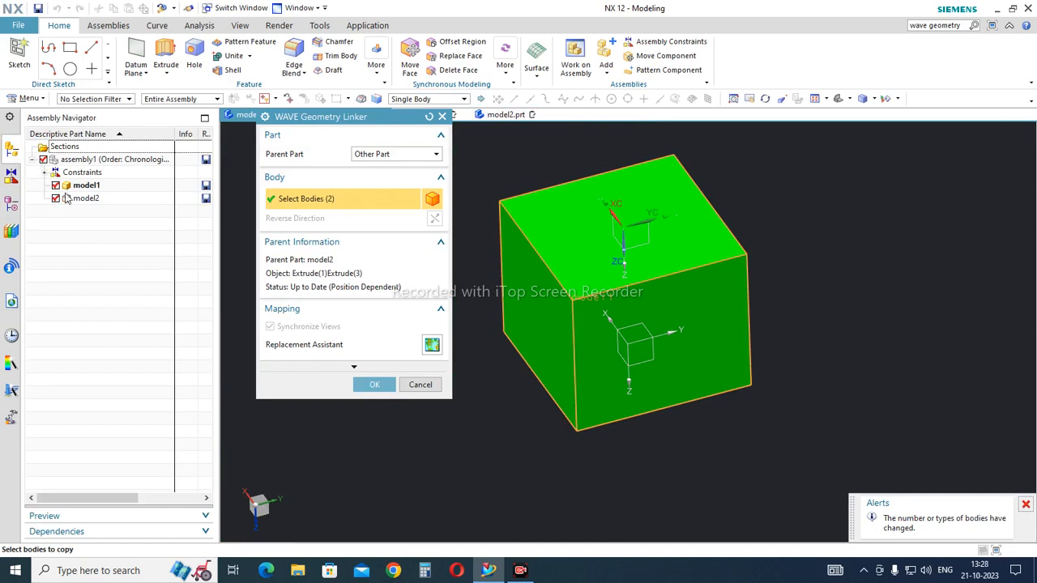
left_click(88, 201)
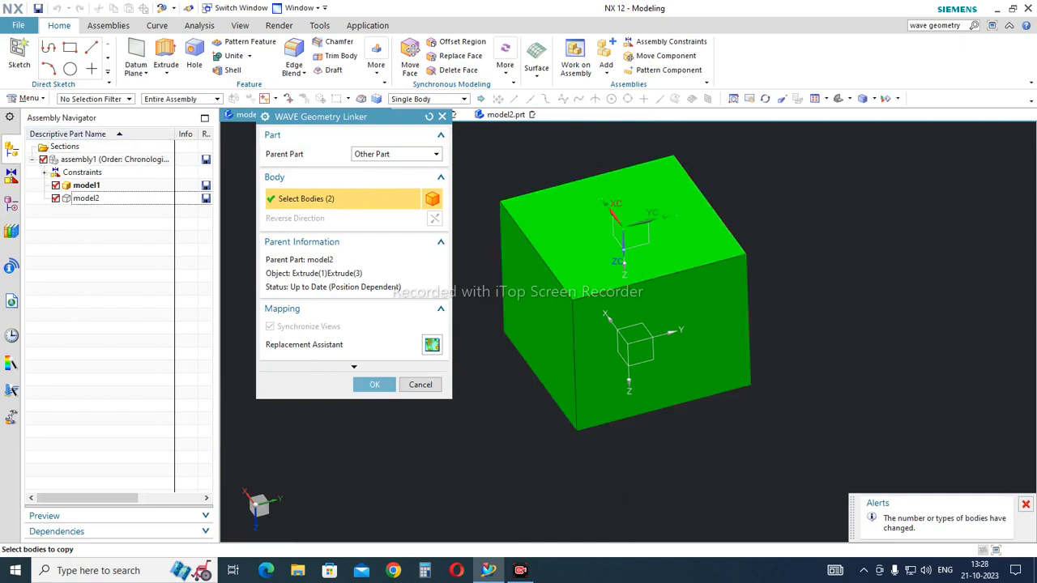
right_click(689, 297)
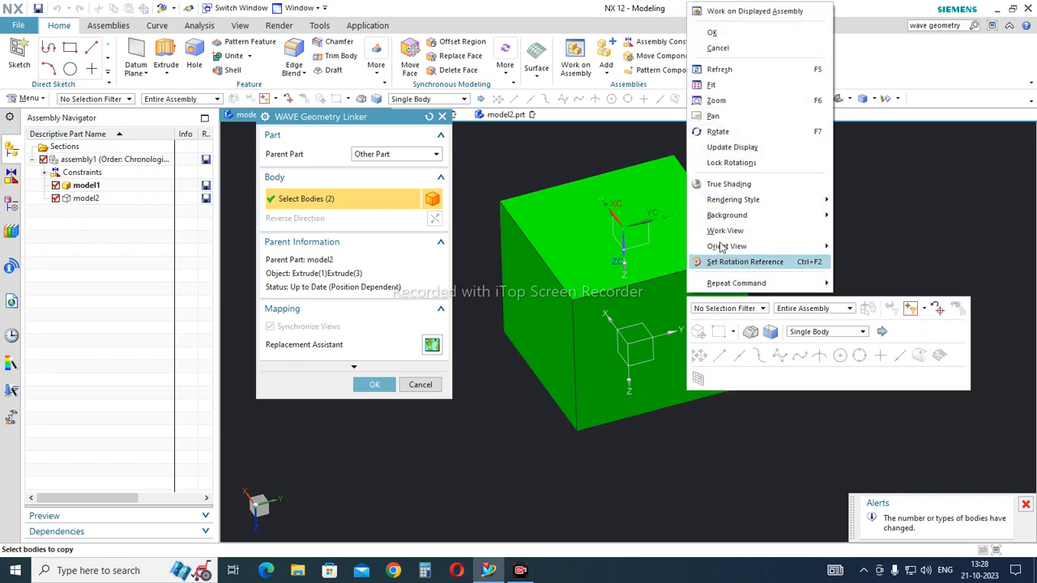
left_click(584, 174)
middle_click(524, 188)
left_click(628, 230)
key("Escape")
left_click(548, 253)
key("Escape")
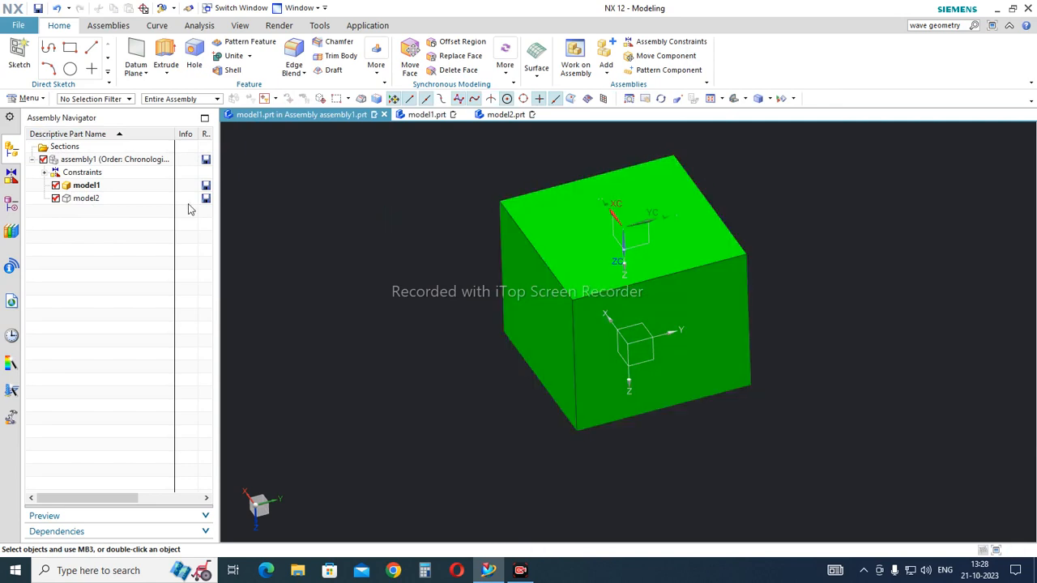
Step: Hide model1 in the assembly and add model2's star-shaped shank body to the linked body's WAVE selection
left_click(55, 186)
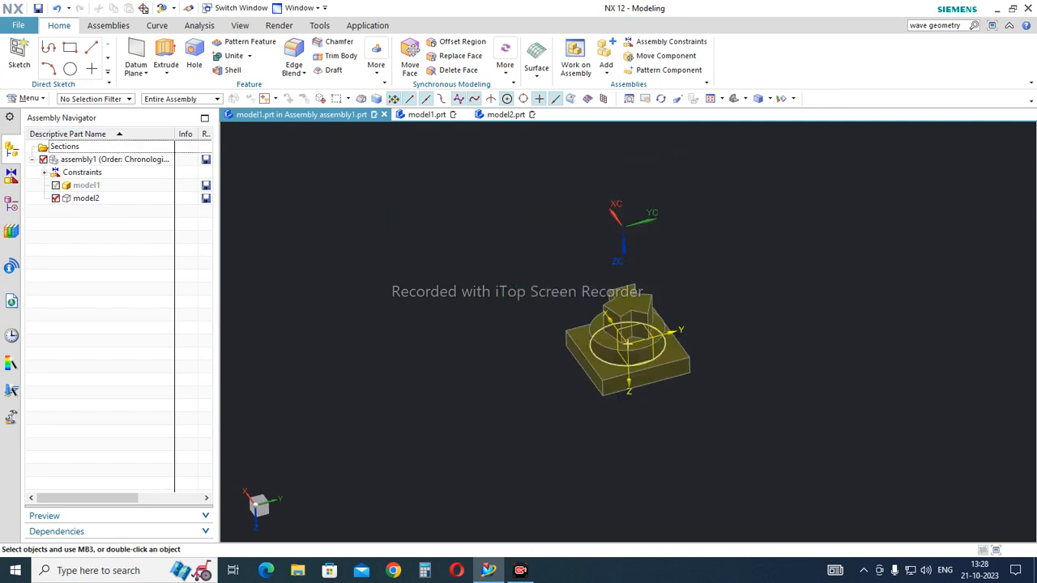
scroll(626, 341, "up", 2)
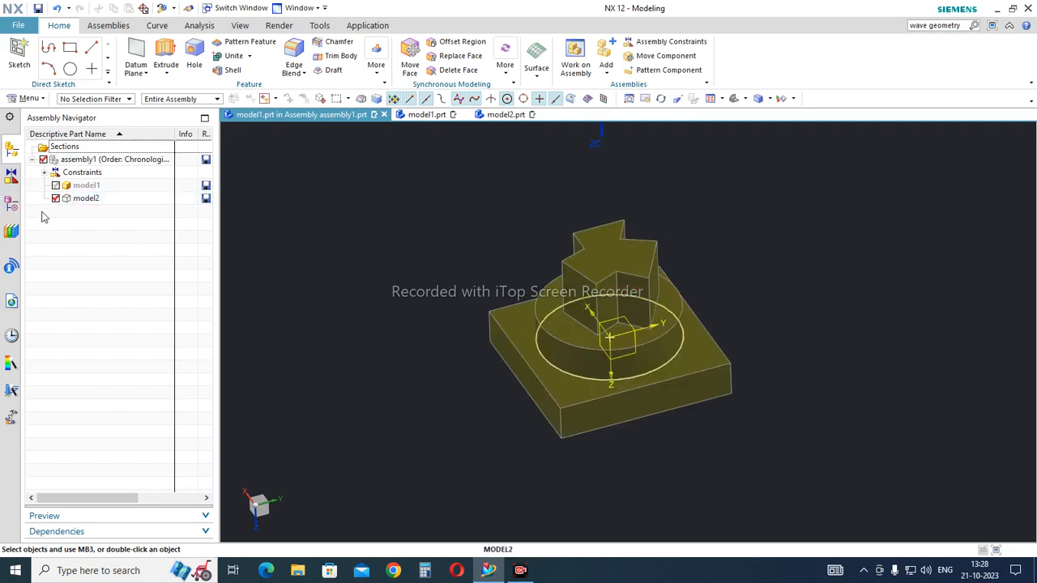
left_click(12, 207)
double_click(96, 224)
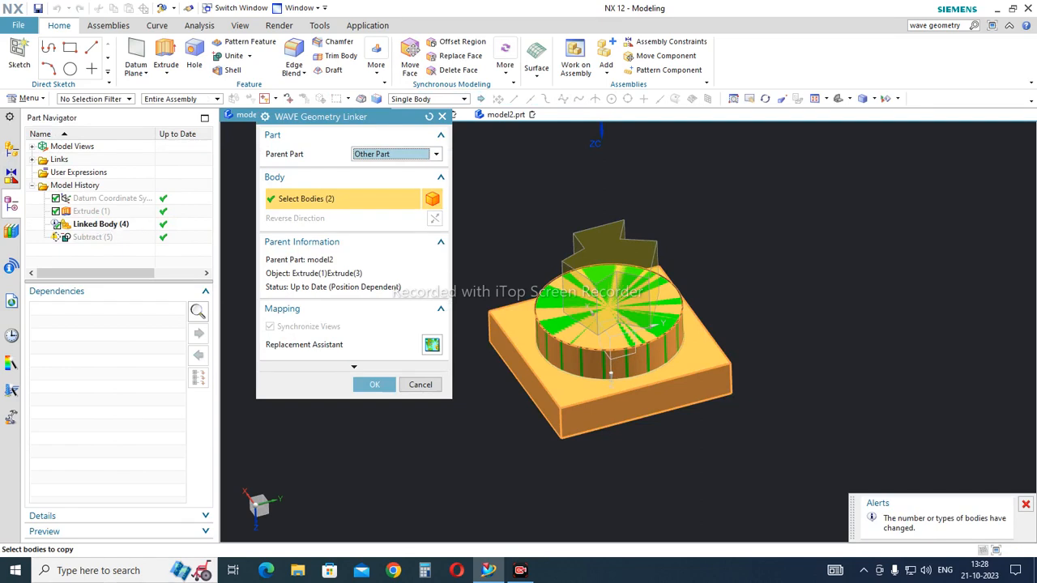
left_click(589, 308)
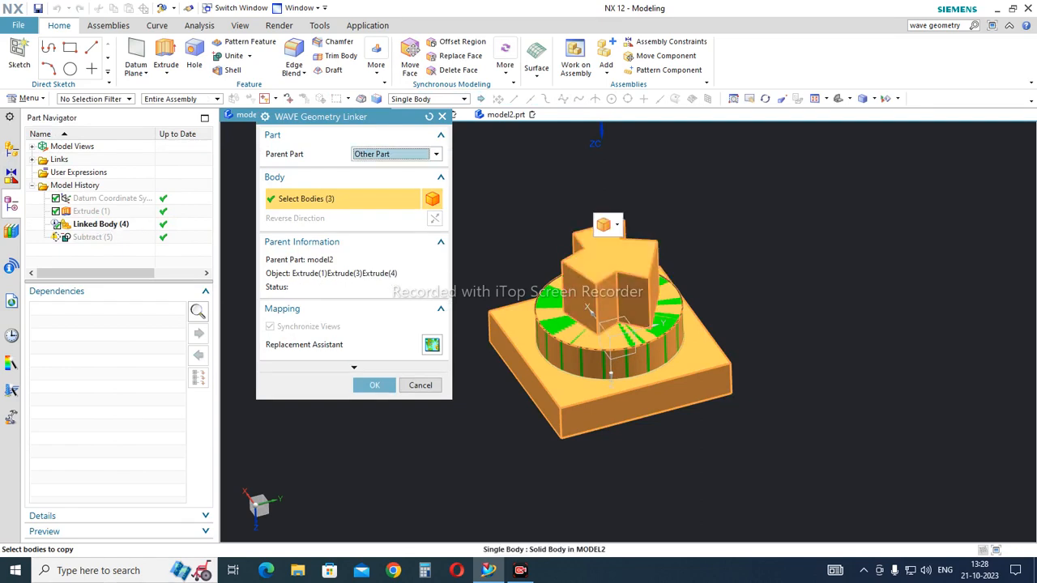
left_click(372, 385)
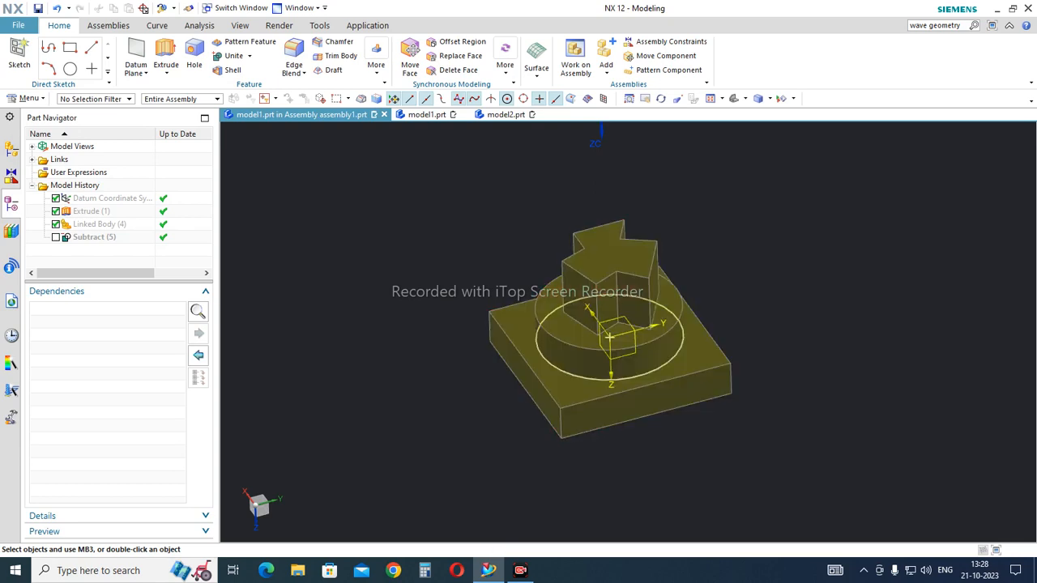
Step: Make assembly1 the work part and show model1 again, viewing it from above
left_click(10, 159)
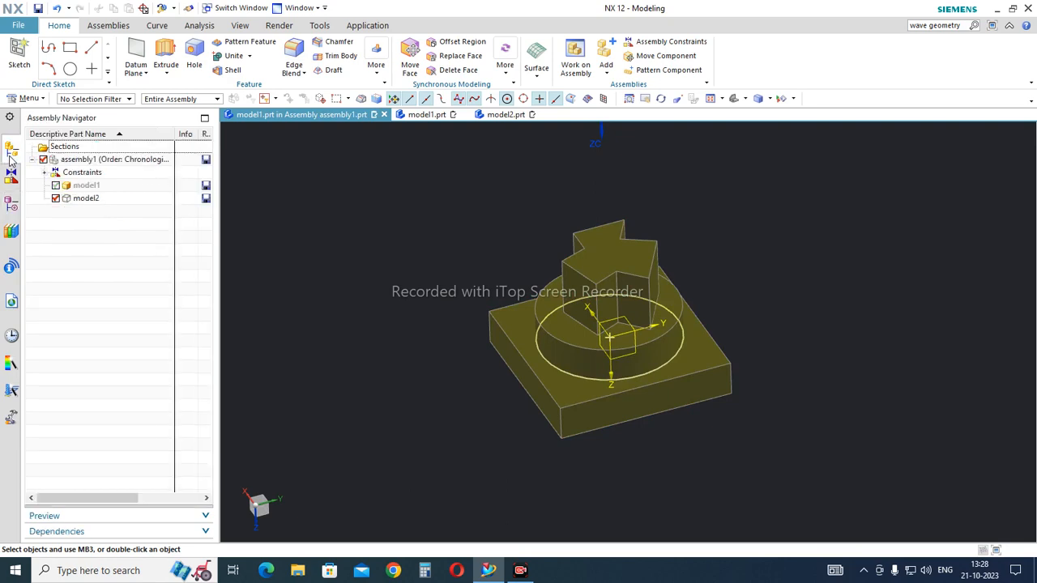
double_click(94, 161)
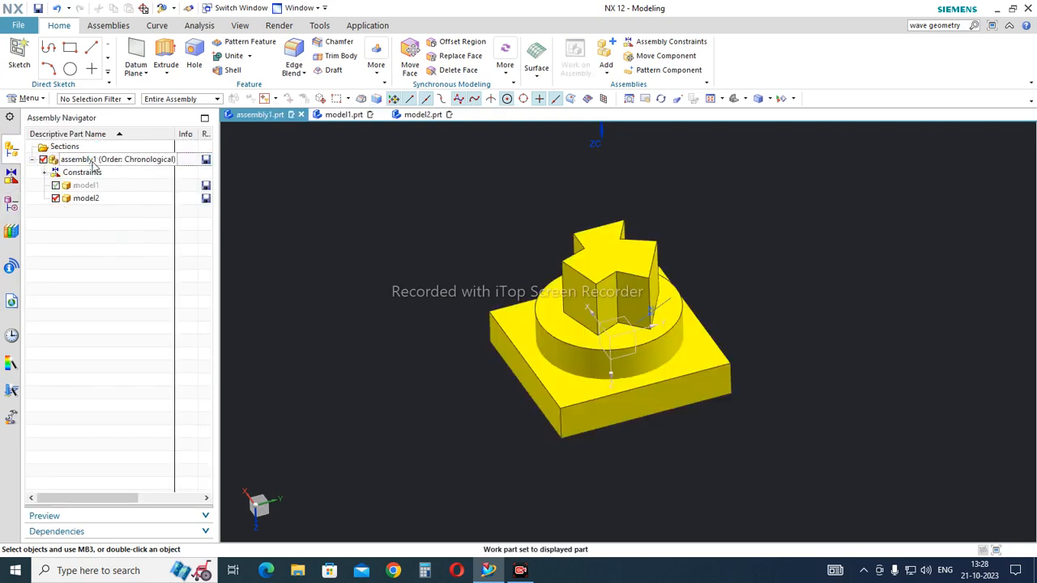
left_click(57, 187)
middle_click_drag(454, 235, 444, 428)
scroll(444, 427, "up", 2)
scroll(444, 427, "down", 4)
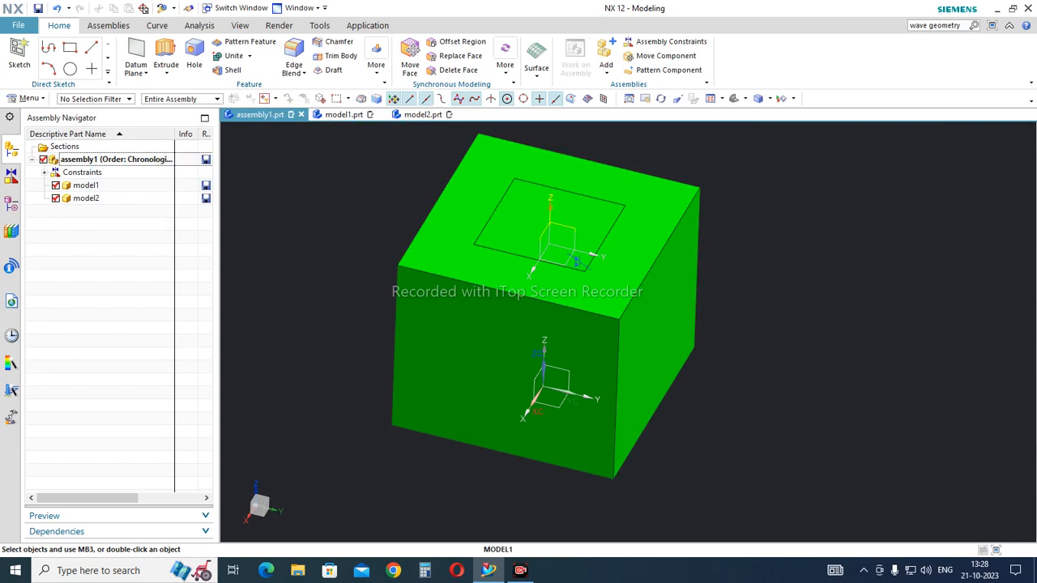
Step: Switch to the model1 part and show its hidden block extrude
mouse_move(339, 117)
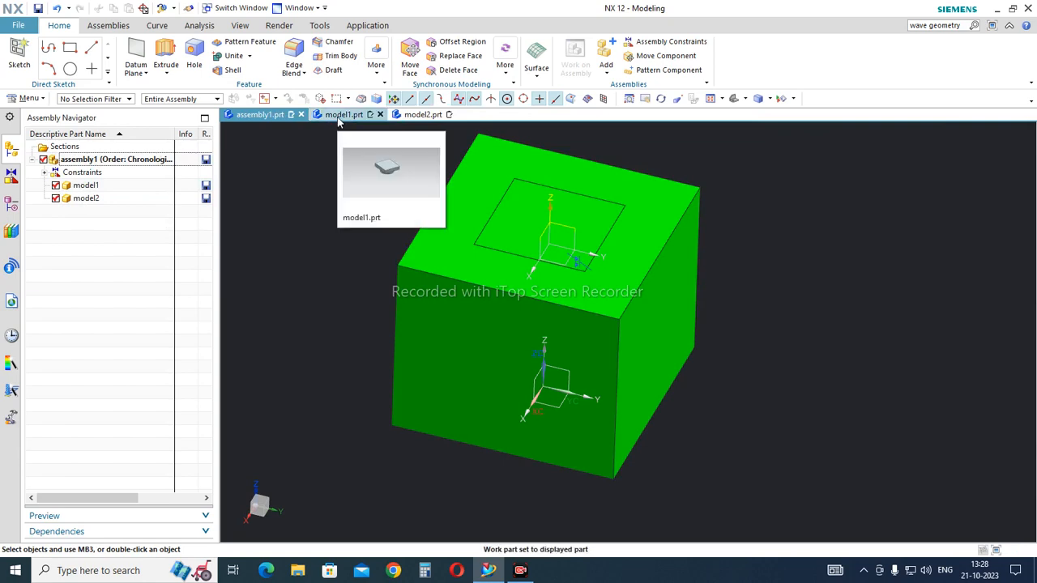
left_click(340, 115)
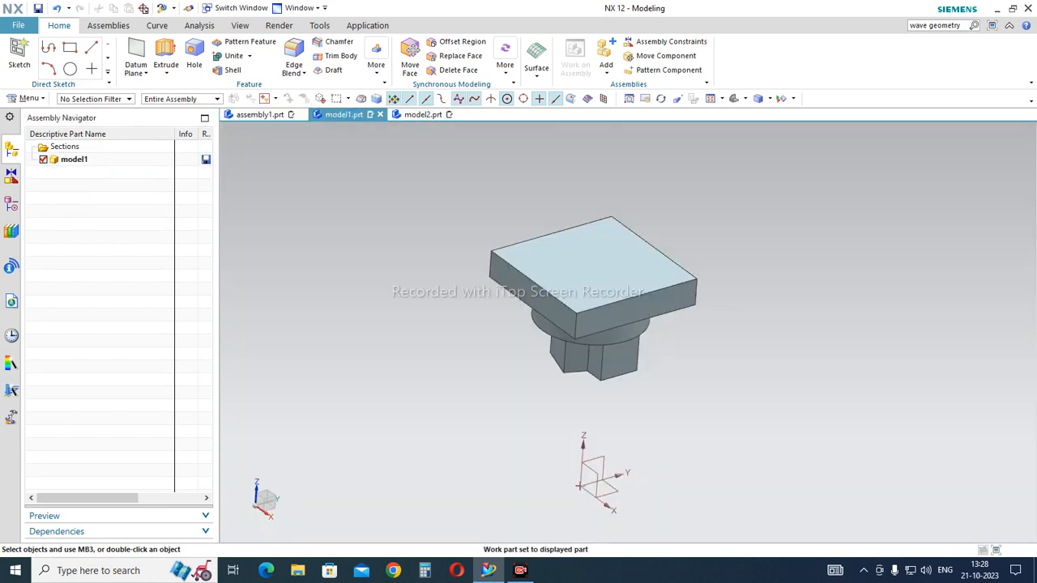
left_click(11, 204)
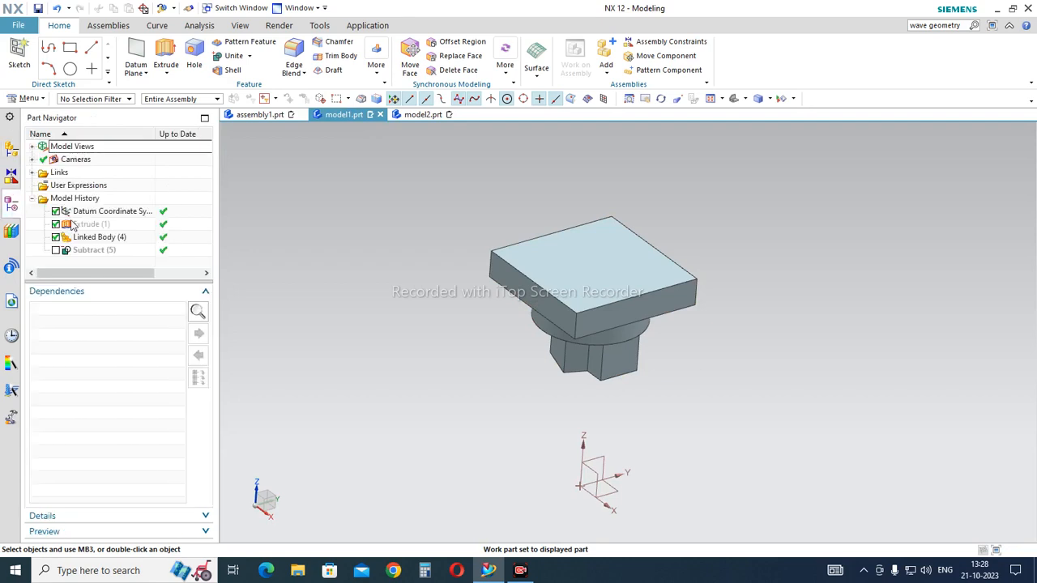
left_click(94, 226)
right_click(96, 226)
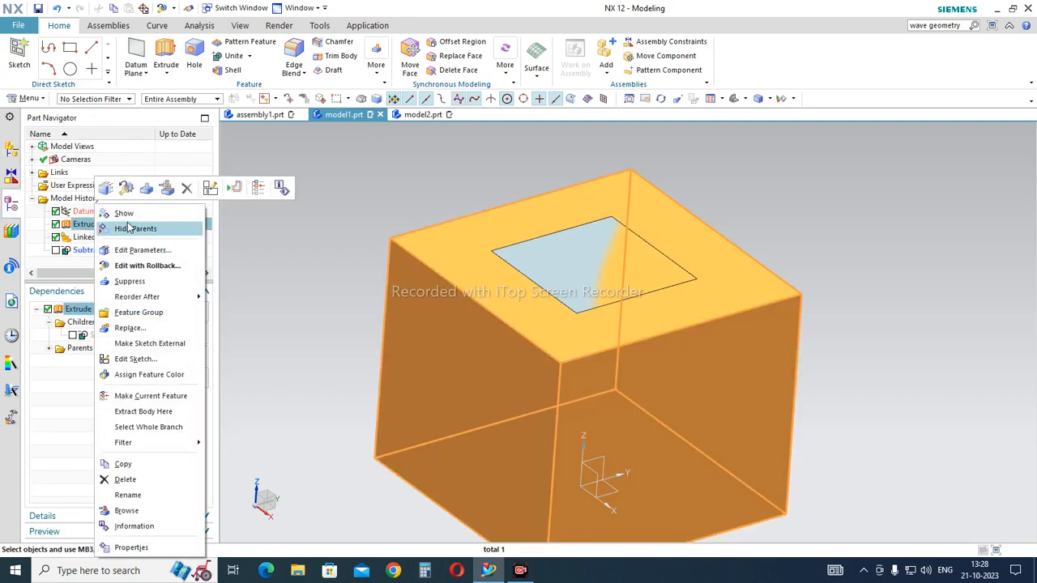
left_click(127, 228)
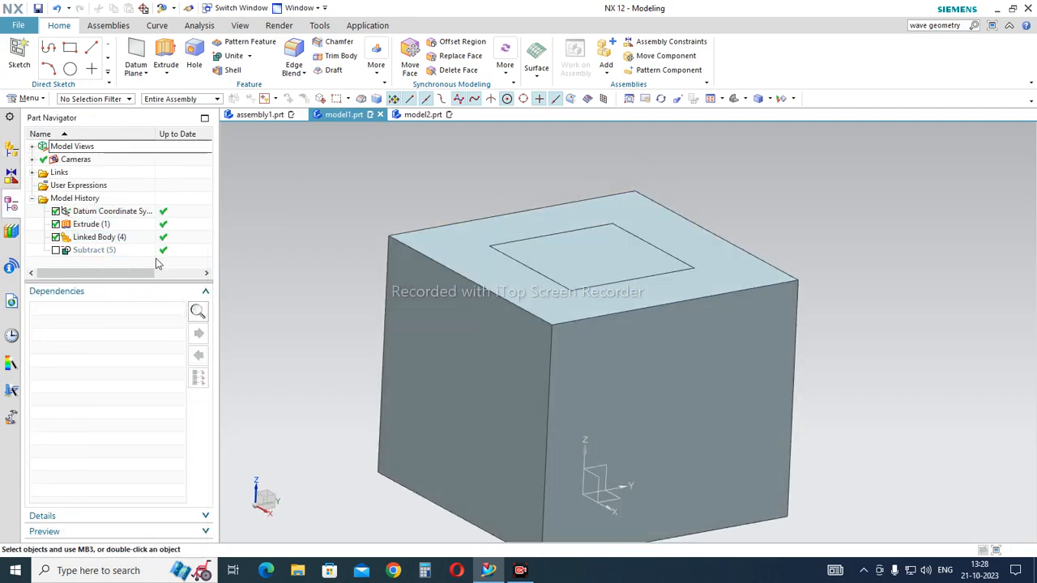
Step: Unsuppress model1's subtract feature, close the update report, and inspect the pocket in the block
left_click(56, 250)
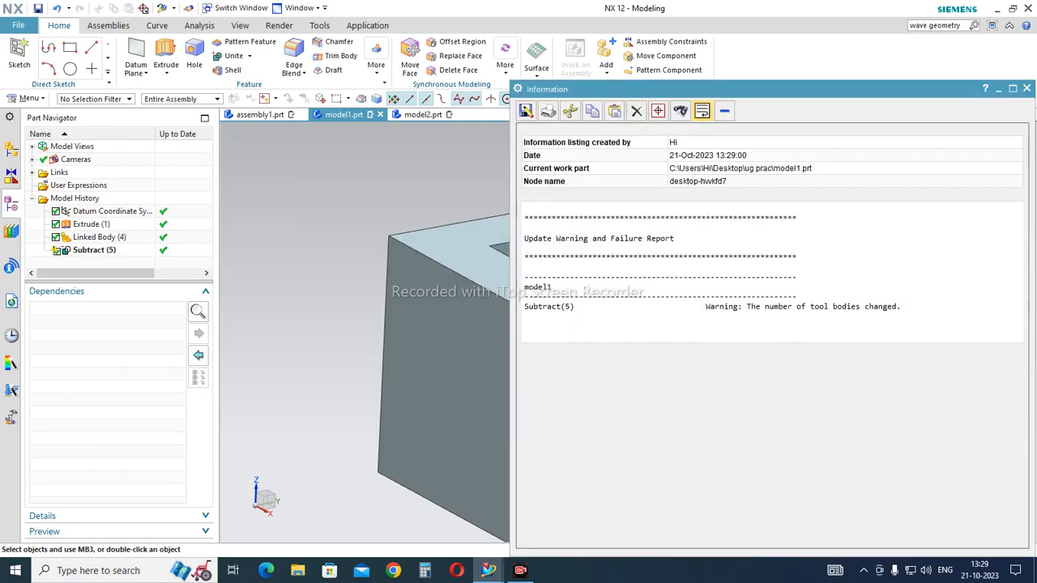
left_click(1027, 88)
middle_click_drag(811, 235, 802, 371)
middle_click_drag(612, 393, 582, 444)
scroll(565, 292, "up", 4)
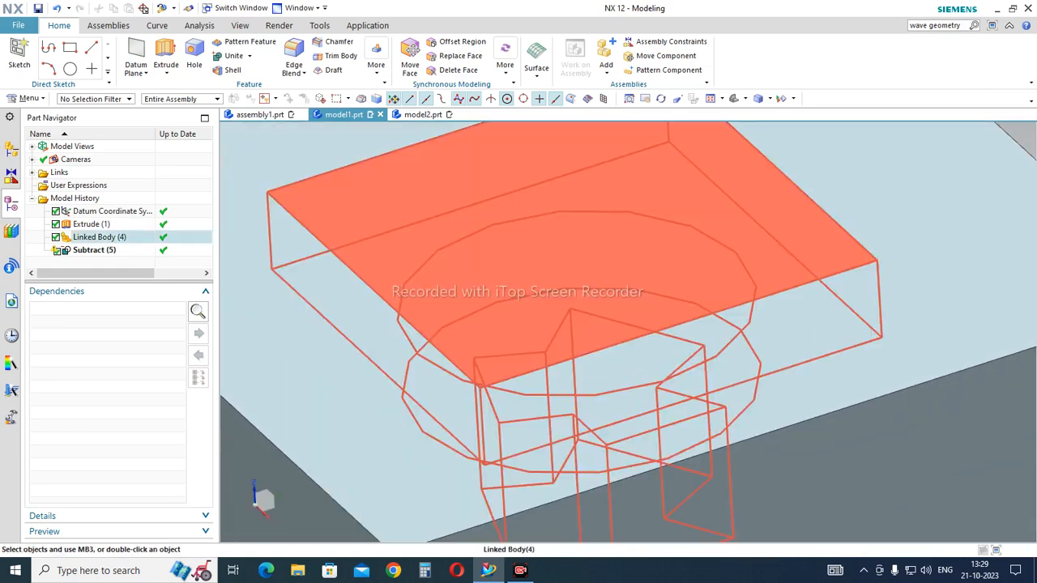
scroll(598, 341, "down", 3)
scroll(563, 440, "down", 2)
mouse_move(567, 429)
middle_mouse_down()
mouse_move(567, 486)
mouse_move(579, 438)
middle_mouse_up()
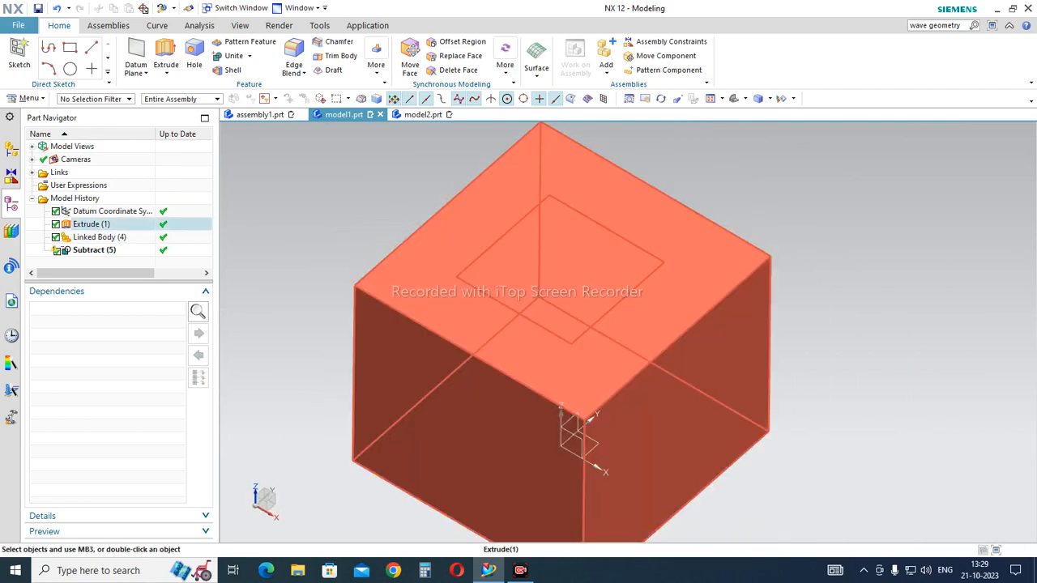
middle_click_drag(730, 376, 764, 376)
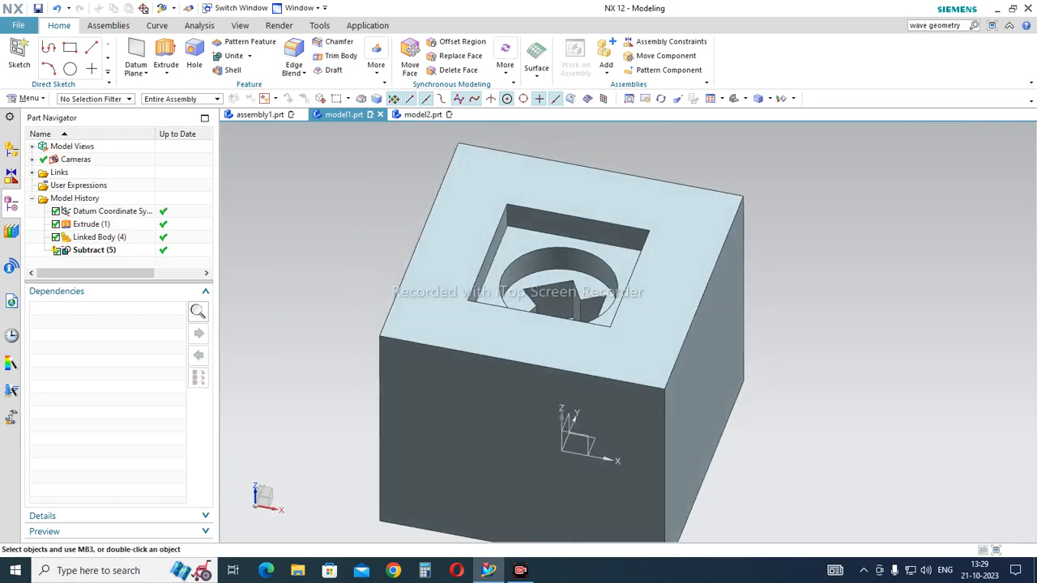